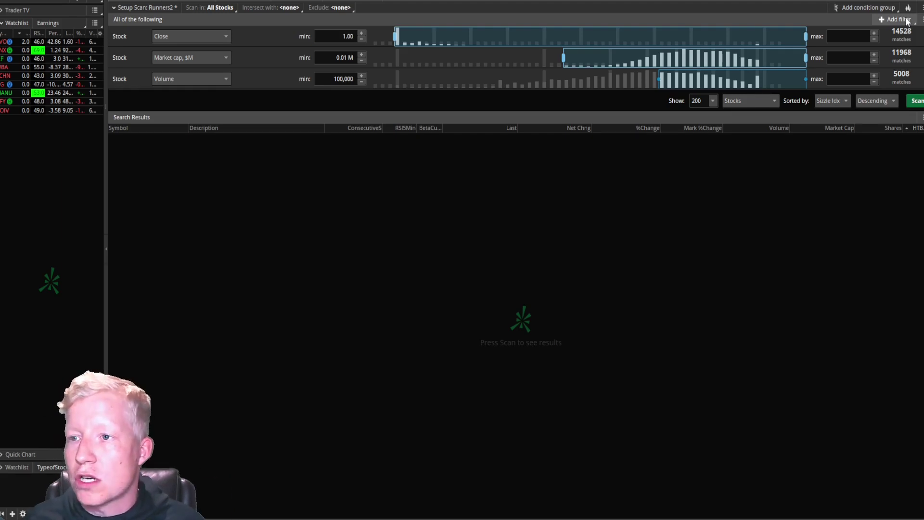
# Step: Add a custom study filter 'Percentchg() > 50' to the scan and run it, returning 48 stocks
pyautogui.click(906, 21)
pyautogui.click(889, 77)
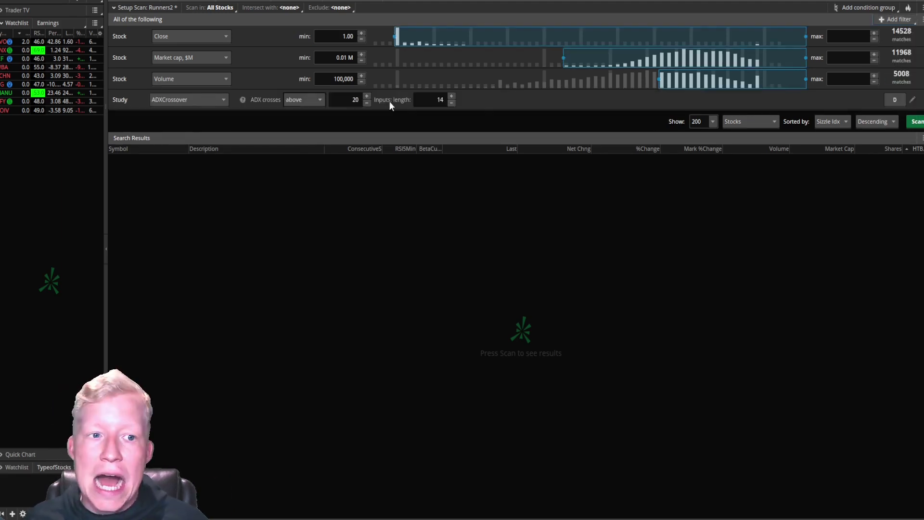
pyautogui.click(219, 99)
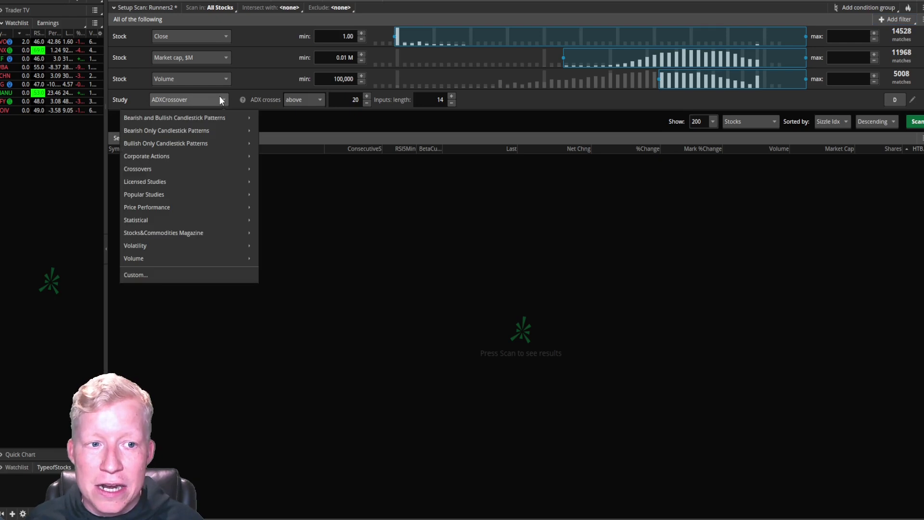
pyautogui.click(165, 279)
pyautogui.click(509, 15)
pyautogui.moveTo(513, 29); pyautogui.dragTo(447, 29)
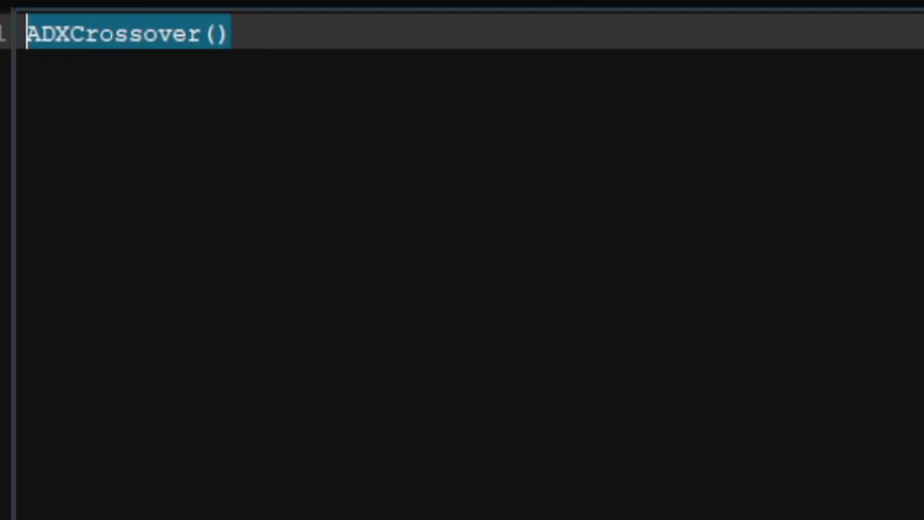
pyautogui.write('Pe')
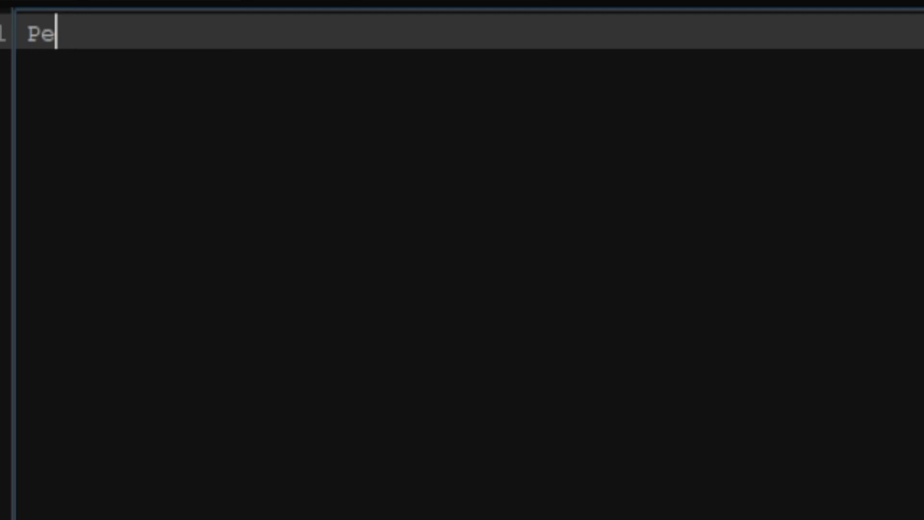
pyautogui.write('rcentgh')
pyautogui.press('BackSpace')
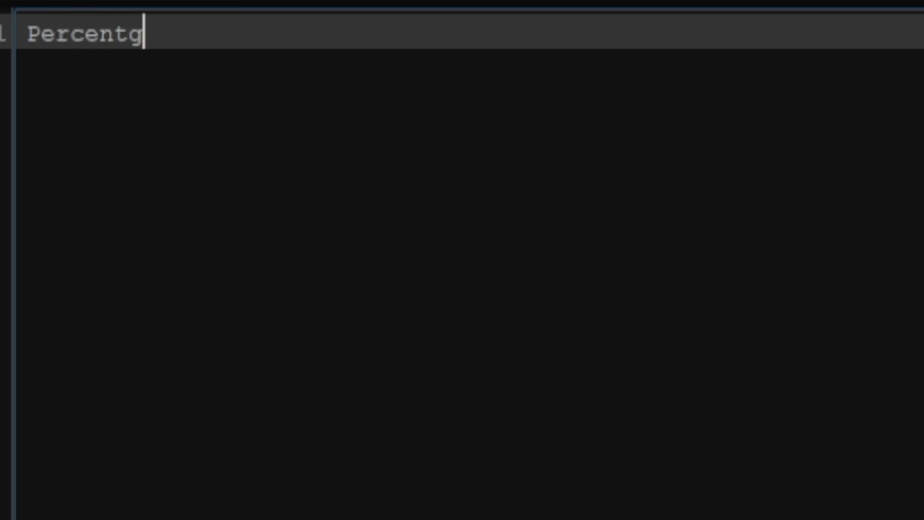
pyautogui.press('BackSpace')
pyautogui.write('chg() > 50')
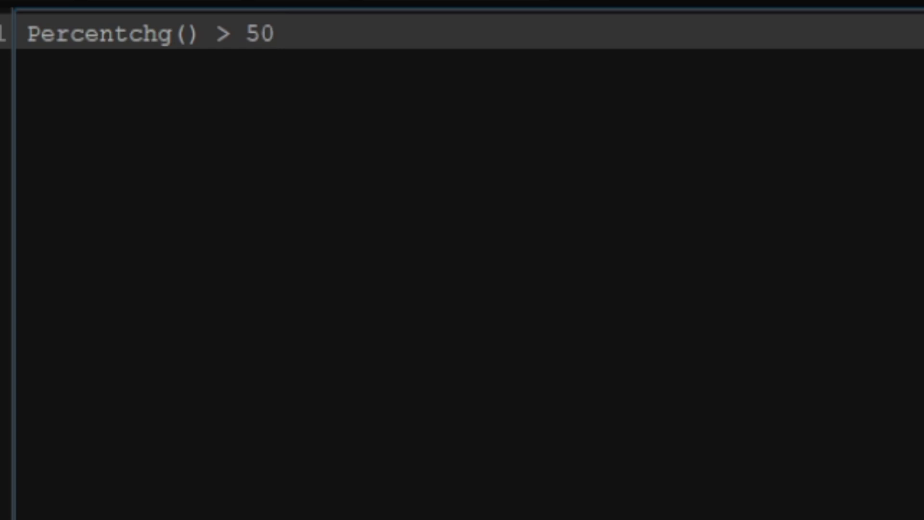
pyautogui.click(872, 235)
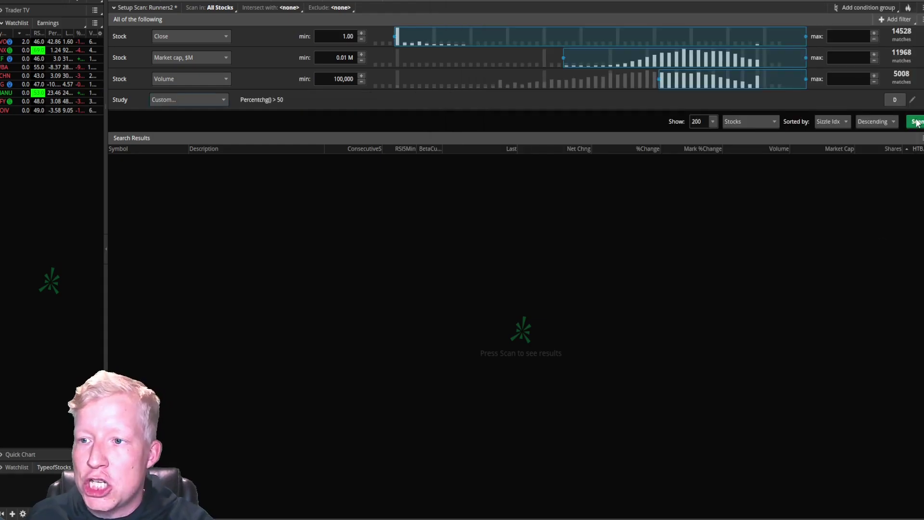
pyautogui.click(916, 122)
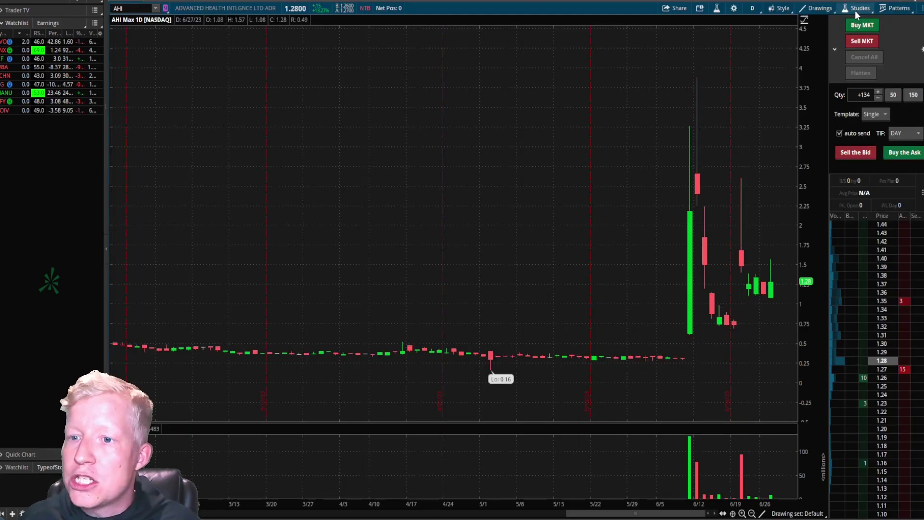
# Step: Add the PercentChg study to the AHI daily chart through the Edit Studies window
pyautogui.click(856, 10)
pyautogui.click(830, 54)
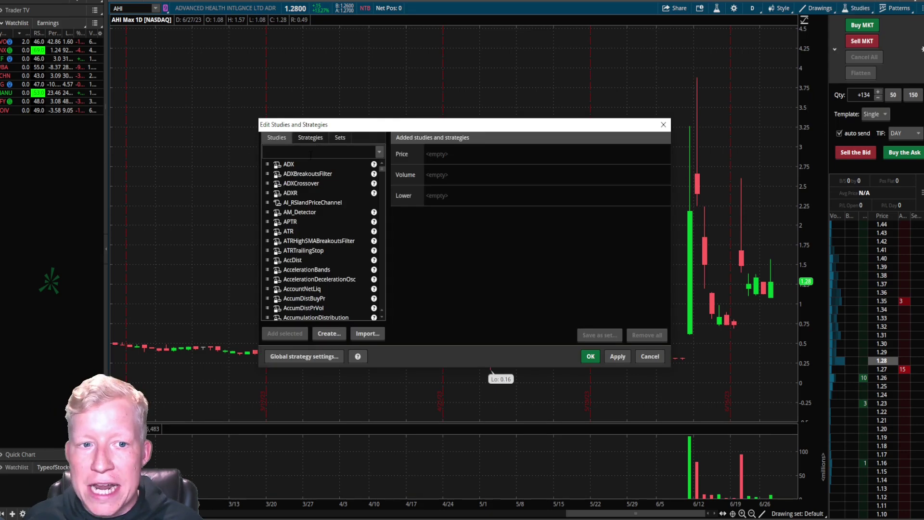
pyautogui.write('percentch')
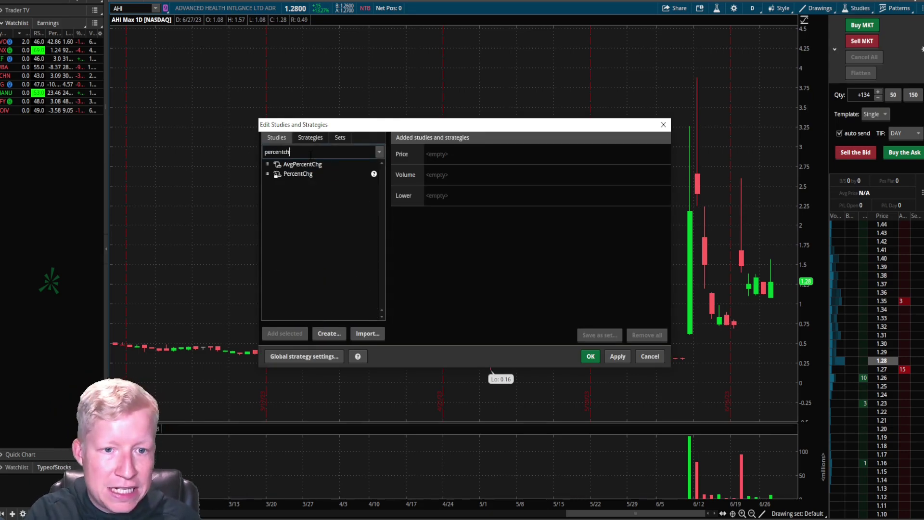
pyautogui.doubleClick(298, 175)
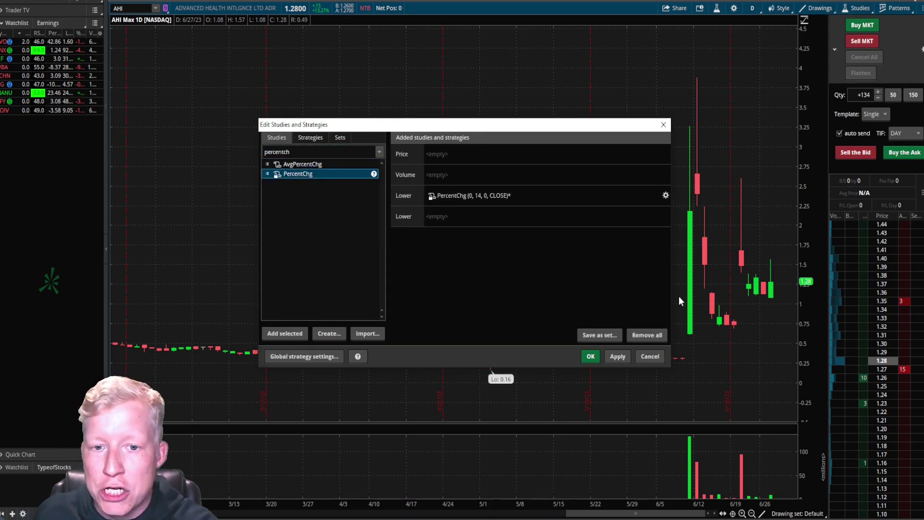
pyautogui.click(617, 356)
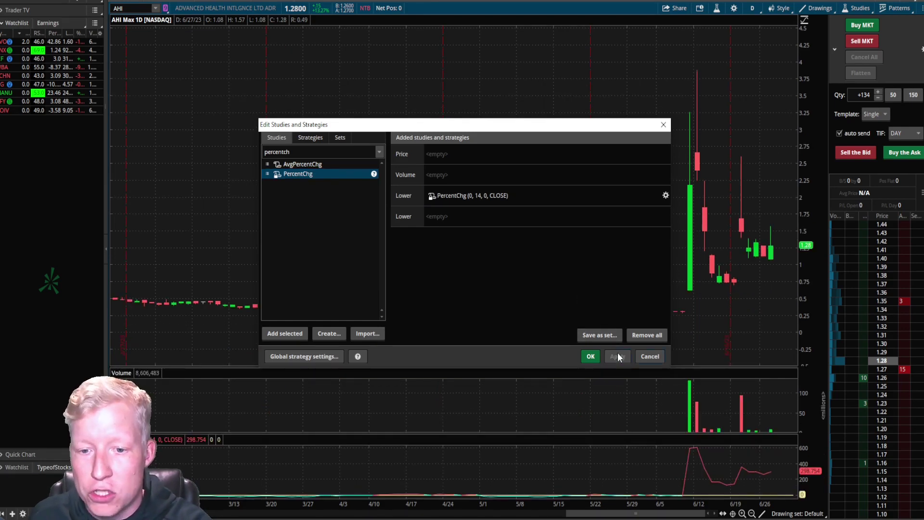
pyautogui.click(590, 356)
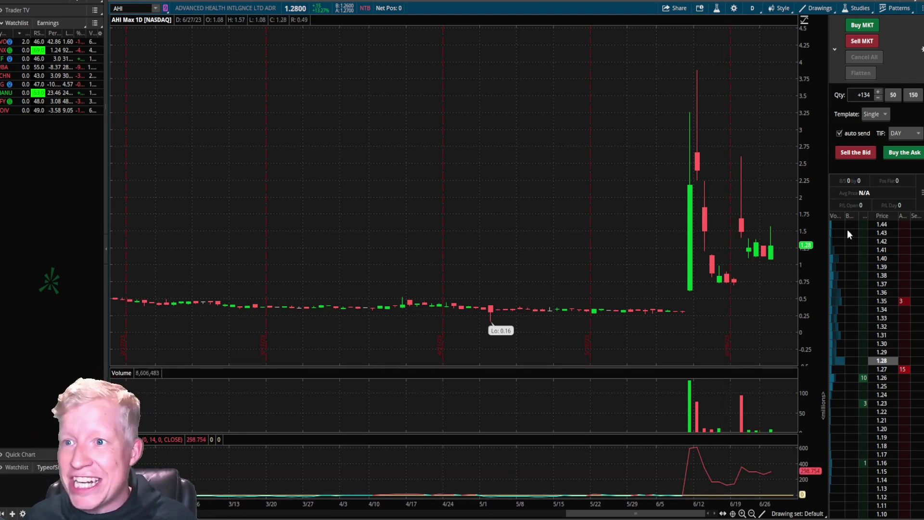
# Step: Check the PercentChg settings, leaving length at 14, and close without changes
pyautogui.click(857, 8)
pyautogui.click(847, 54)
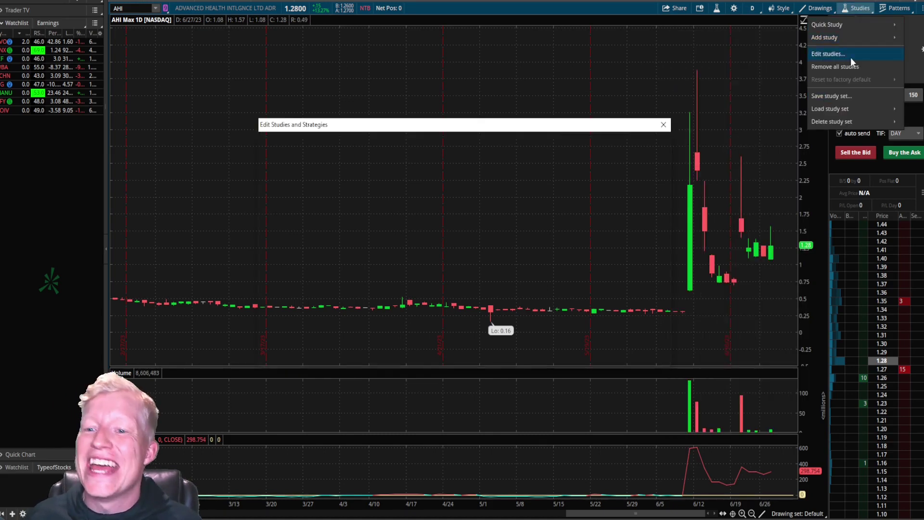
pyautogui.click(666, 195)
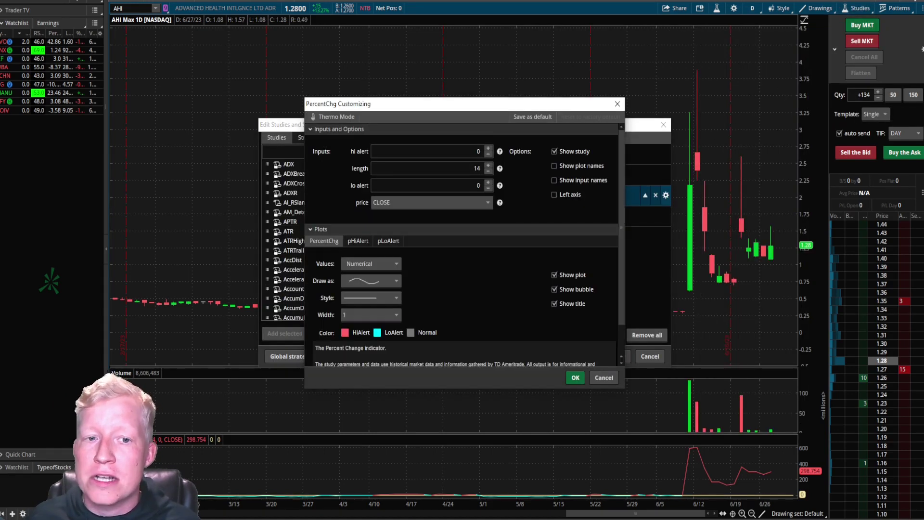
pyautogui.doubleClick(476, 168)
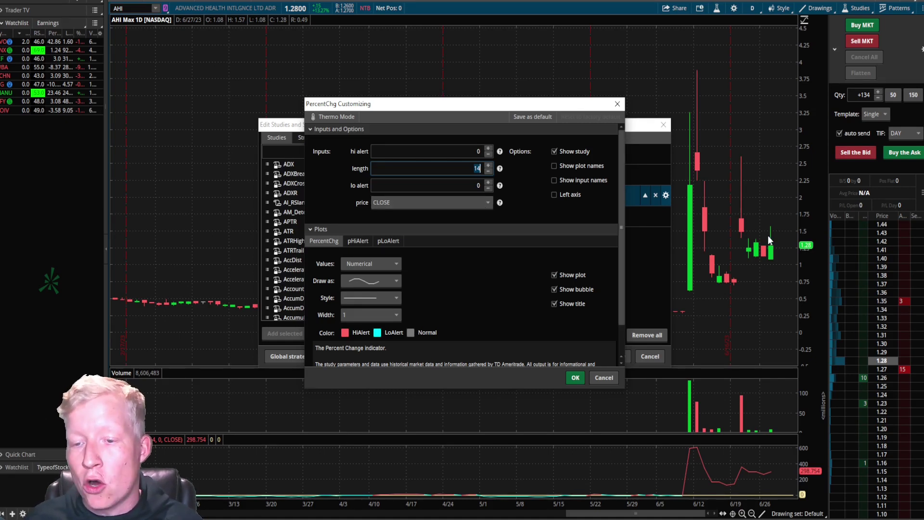
pyautogui.click(479, 168)
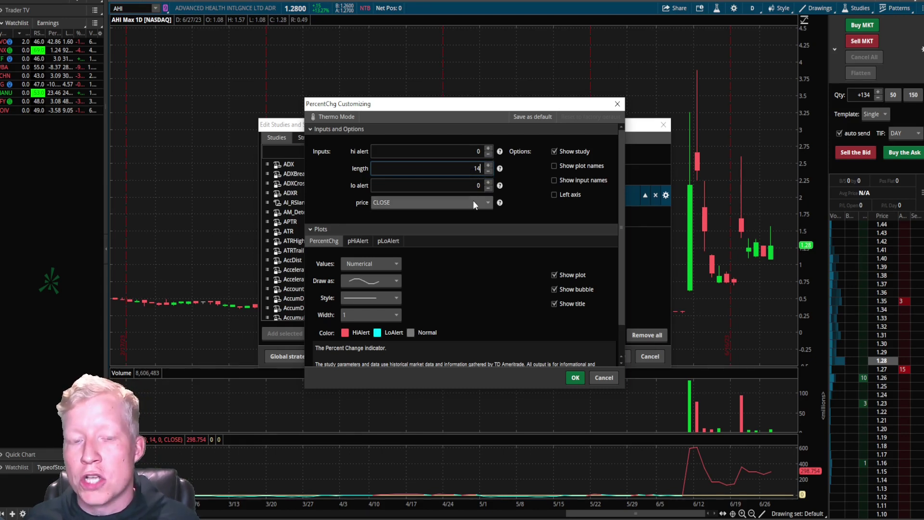
pyautogui.click(602, 377)
pyautogui.click(650, 356)
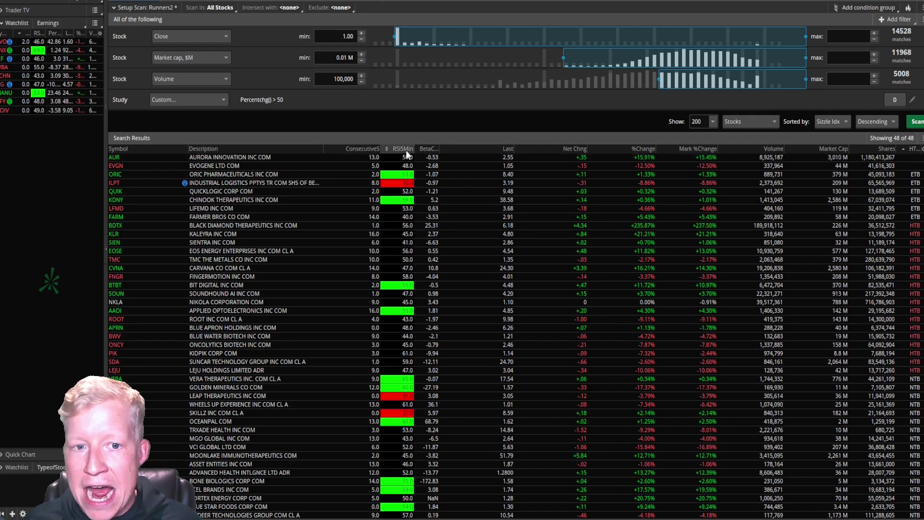
# Step: Sort results by ConsecutiveS descending and save the scan as 'BigMoversVideo'
pyautogui.click(373, 150)
pyautogui.click(372, 150)
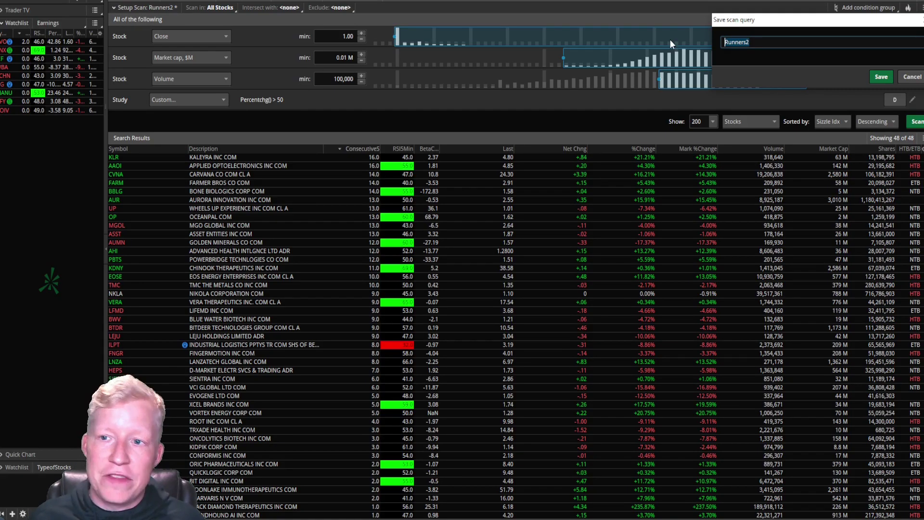
pyautogui.write('BigMoversVid3')
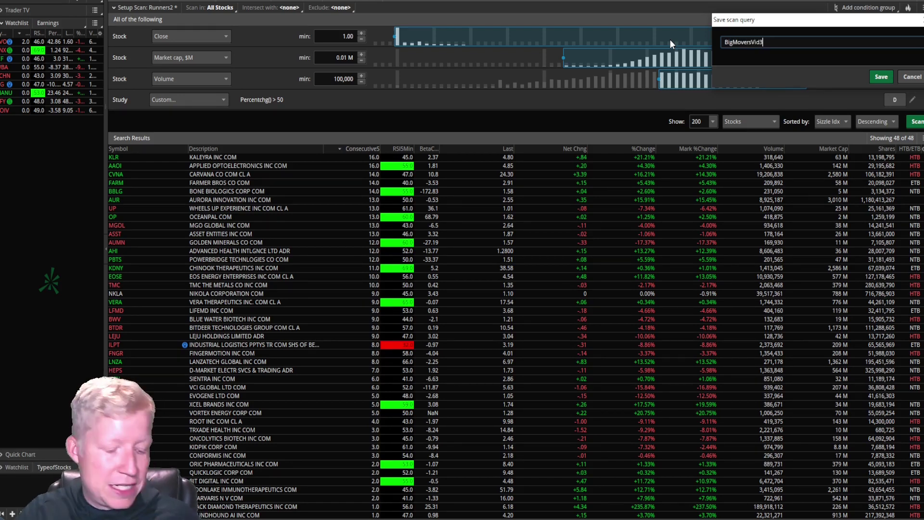
pyautogui.press('BackSpace')
pyautogui.write('eo')
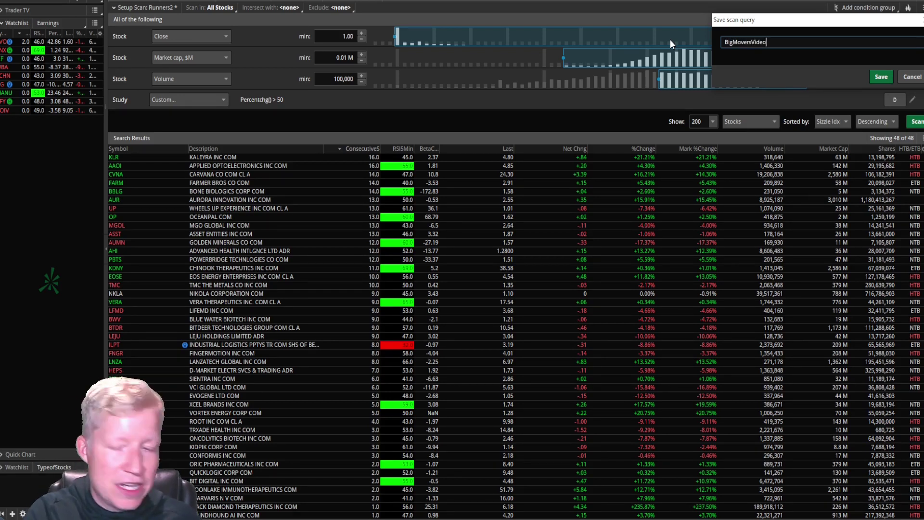
pyautogui.click(881, 76)
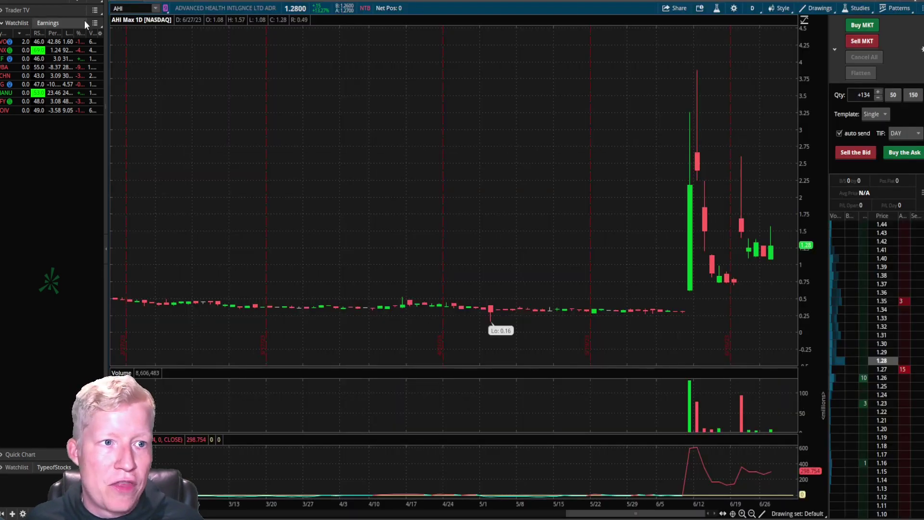
# Step: Load the BigMoversVideo scan as the watchlist, sort it, and zoom KLR's chart to February–June 2023
pyautogui.click(66, 25)
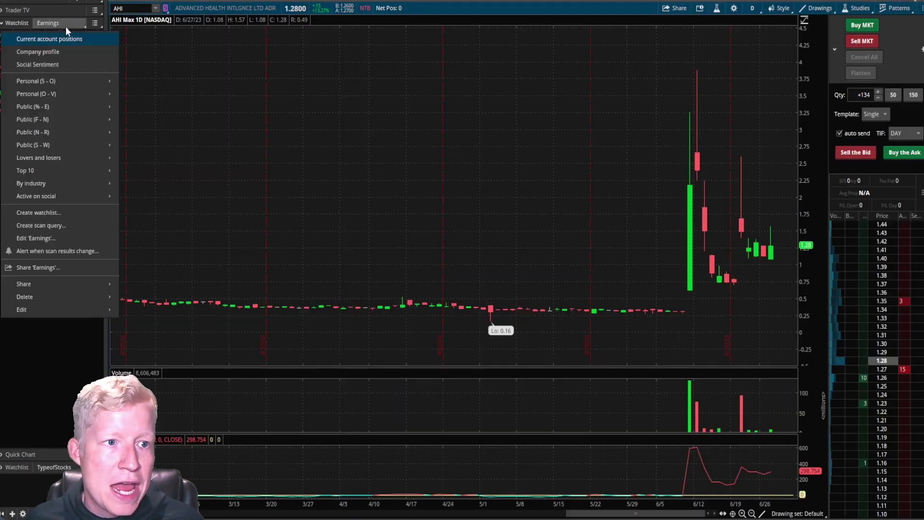
pyautogui.moveTo(87, 82)
pyautogui.click(152, 106)
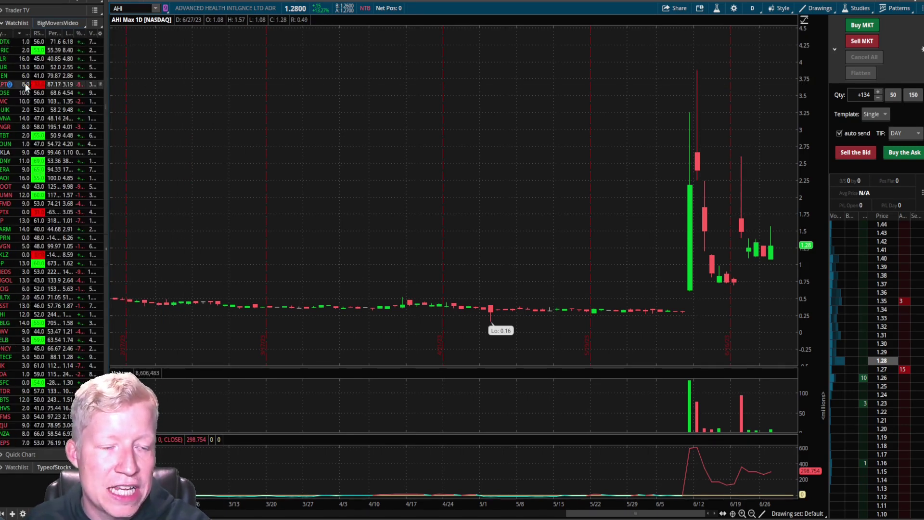
pyautogui.click(22, 32)
pyautogui.click(18, 42)
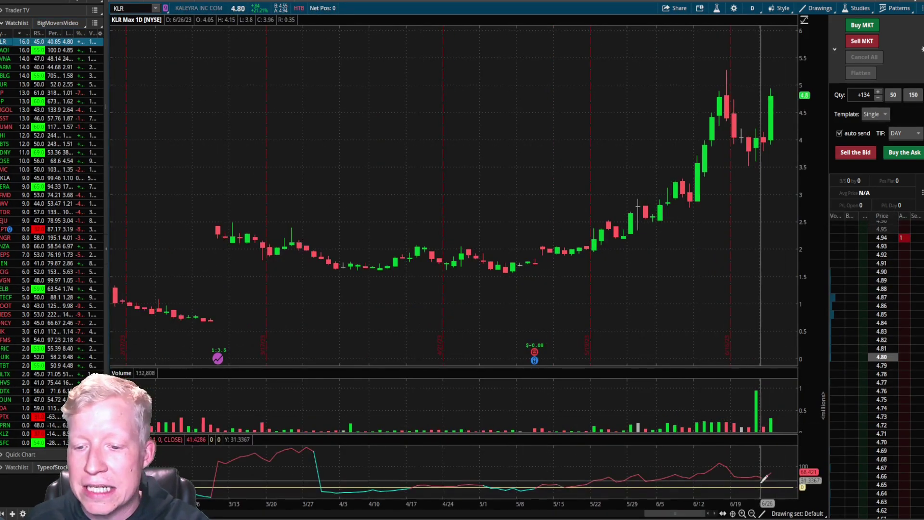
pyautogui.scroll(-5, 754, 475)
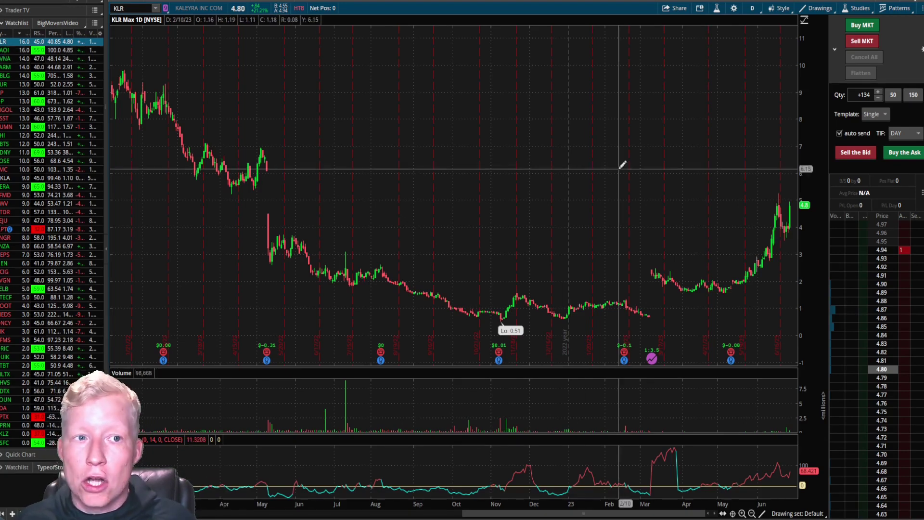
pyautogui.moveTo(618, 161); pyautogui.dragTo(791, 288)
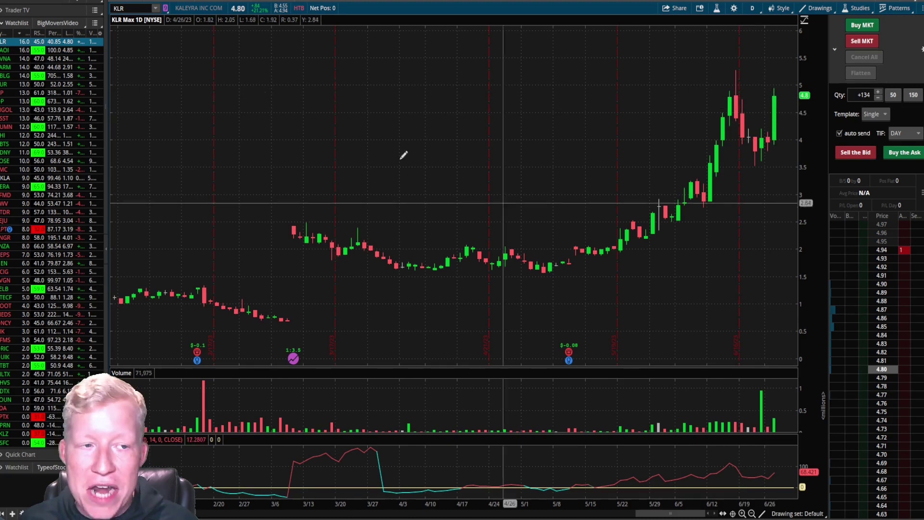
# Step: Step through the charts of AAOI, CVNA, BBLG, AUR, UP, OP, MGOL, AHI, PBTS and KDNY, ending on EOSE
pyautogui.click(55, 50)
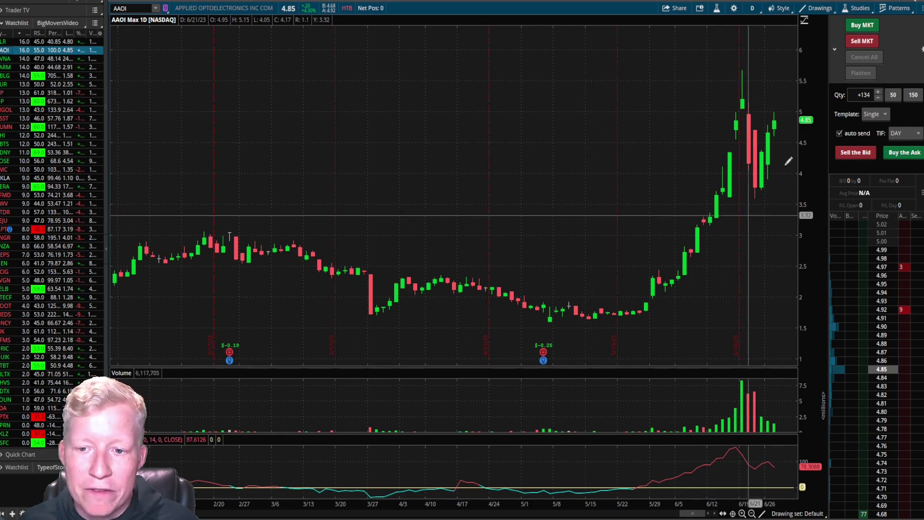
pyautogui.click(7, 59)
pyautogui.click(8, 68)
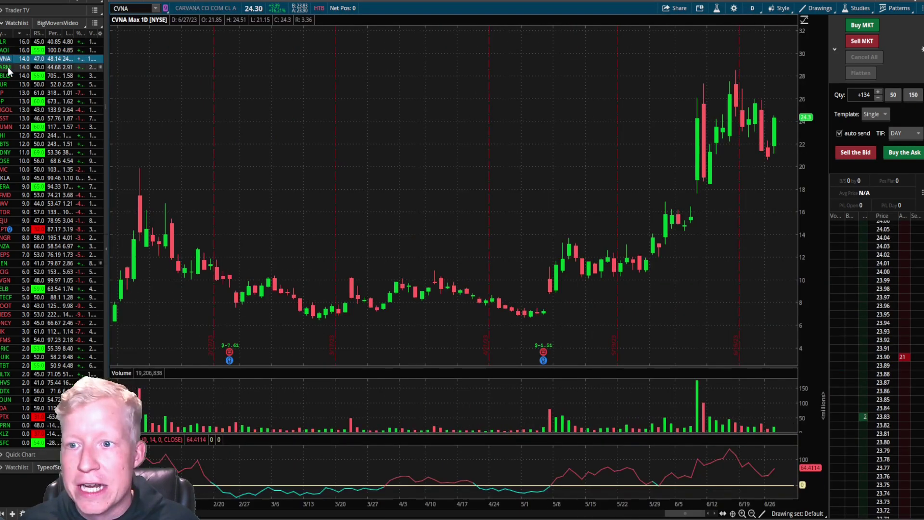
pyautogui.click(9, 76)
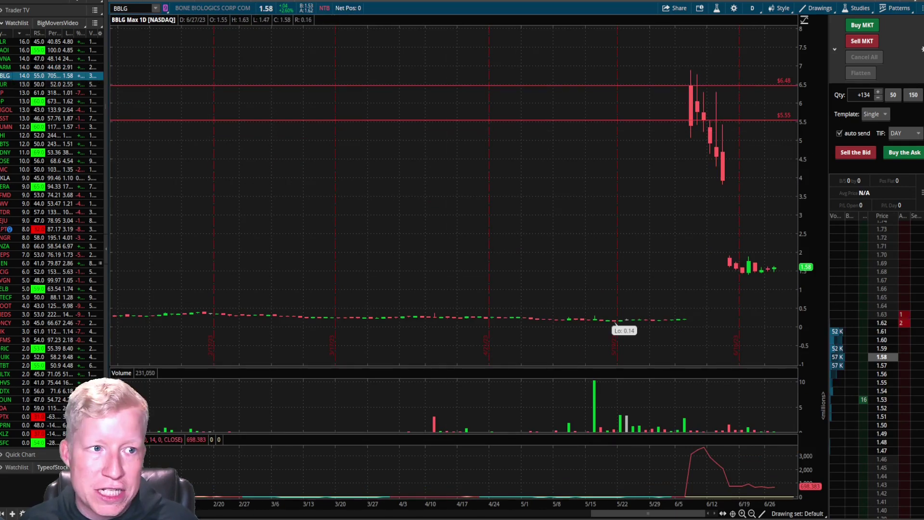
pyautogui.click(5, 85)
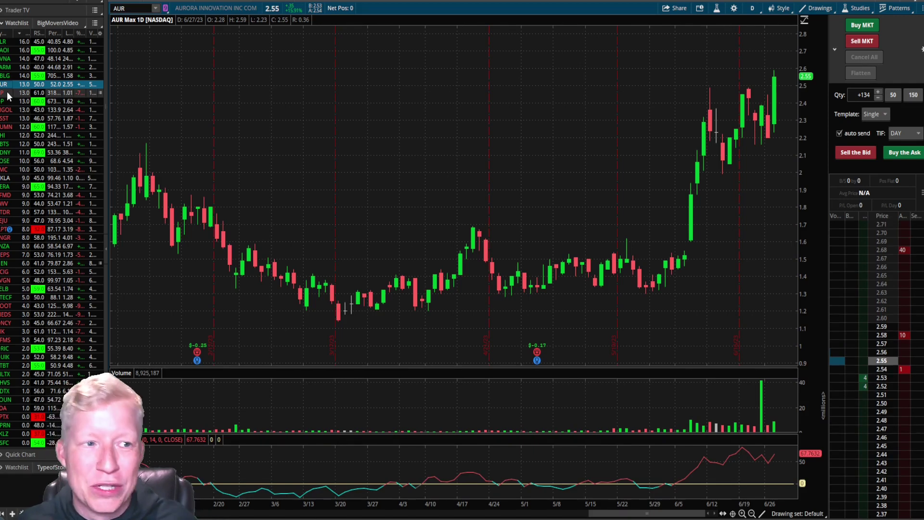
pyautogui.click(8, 95)
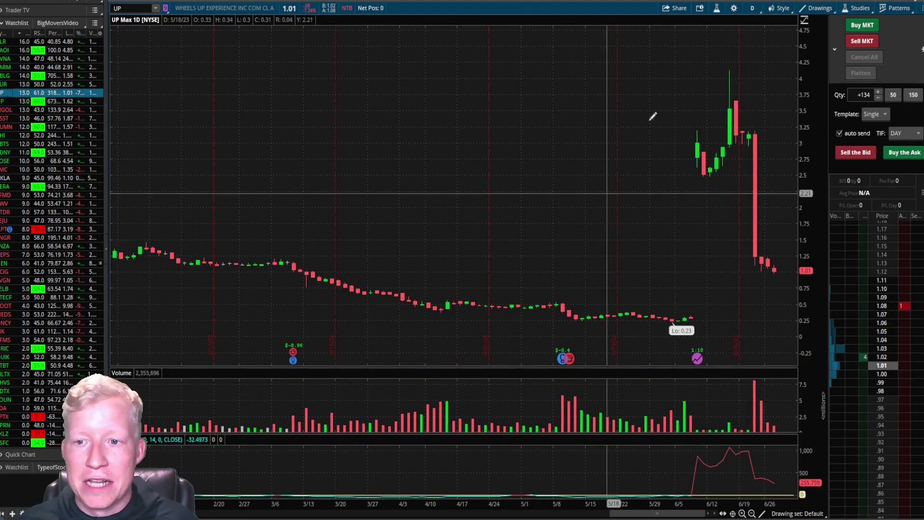
pyautogui.click(8, 101)
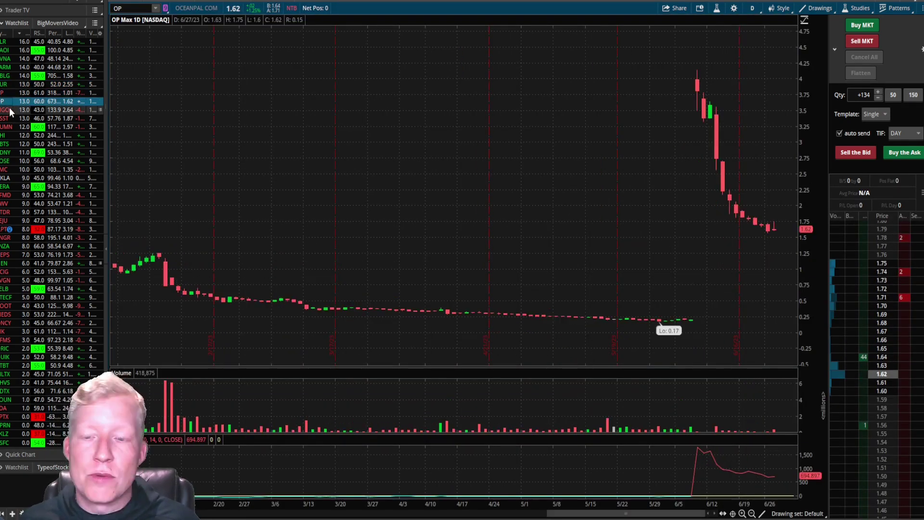
pyautogui.click(10, 111)
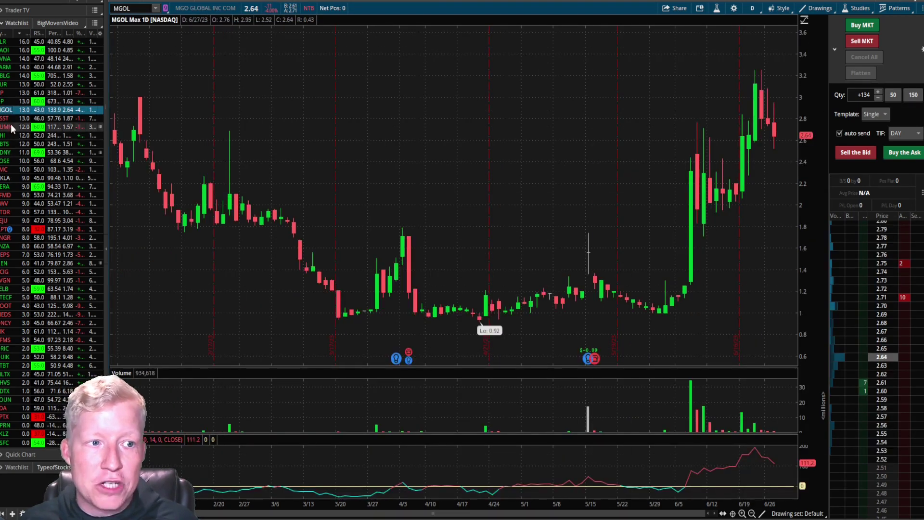
pyautogui.click(12, 126)
pyautogui.click(12, 136)
pyautogui.click(12, 142)
pyautogui.click(11, 150)
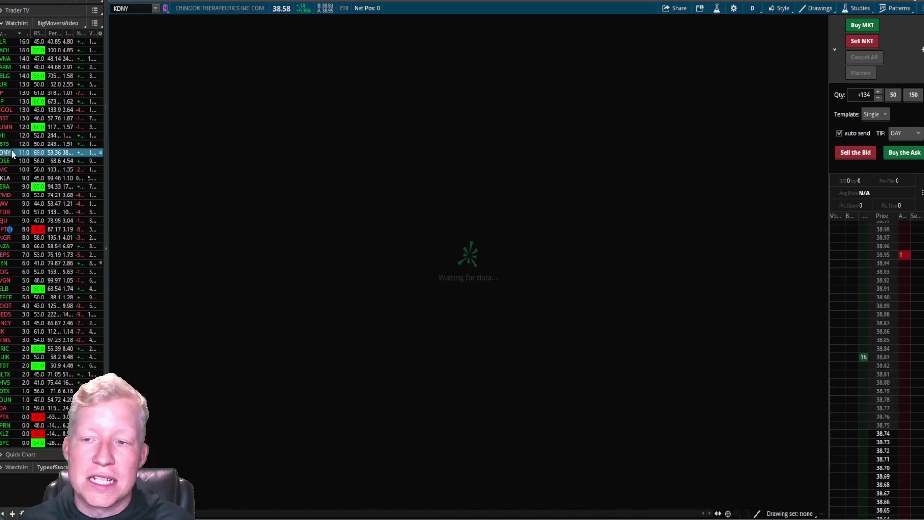
pyautogui.click(7, 162)
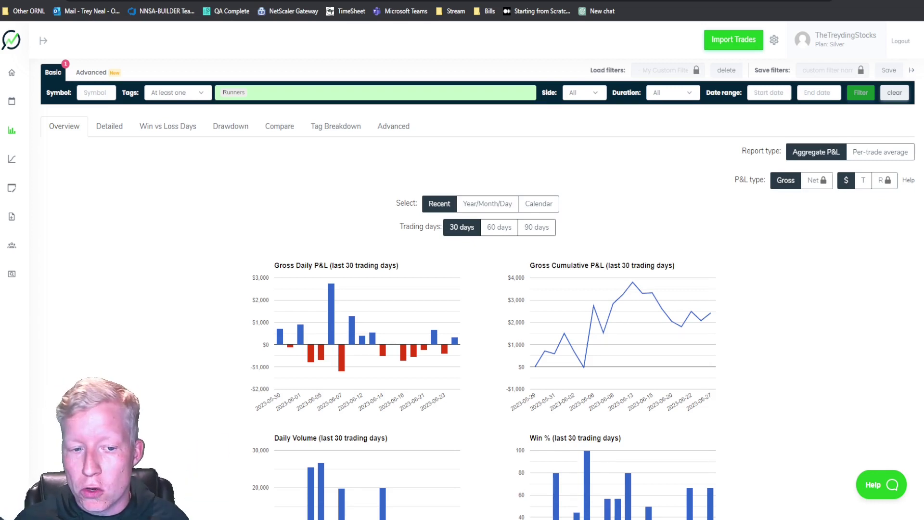
# Step: Show Runners detailed statistics, highlighting the 42.4% win rate, average losing trade and 1.30 profit factor
pyautogui.moveTo(281, 342)
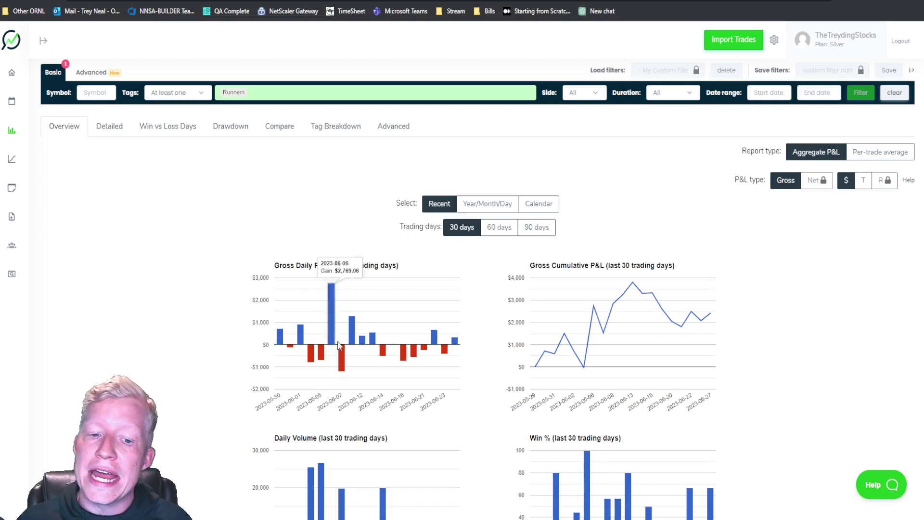
pyautogui.moveTo(711, 314)
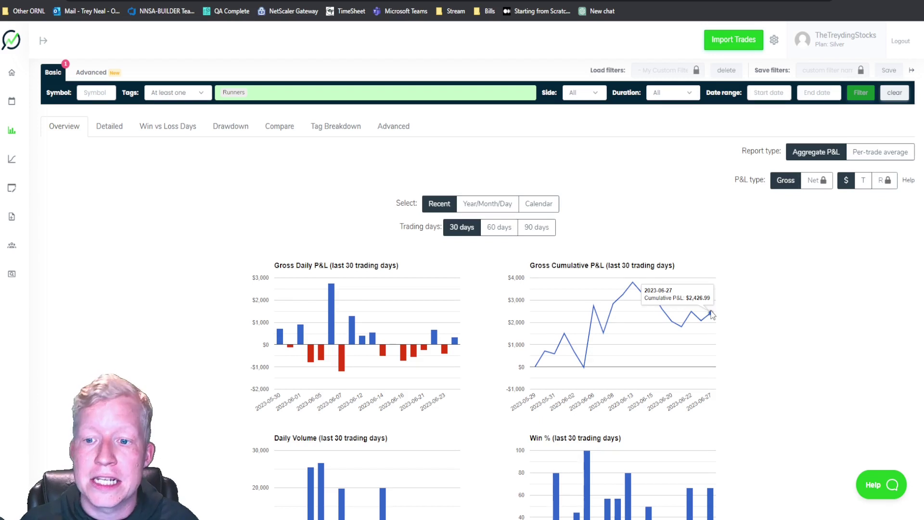
pyautogui.click(110, 126)
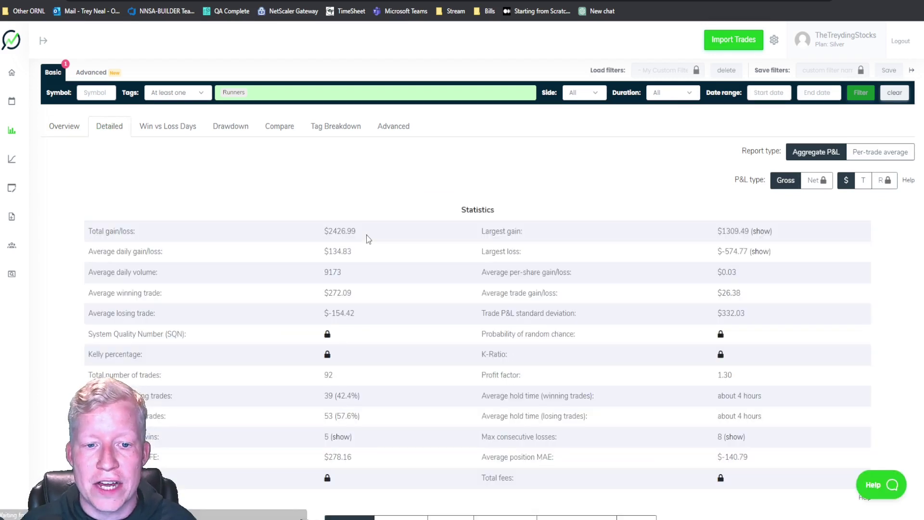
pyautogui.moveTo(340, 395); pyautogui.dragTo(335, 397)
pyautogui.moveTo(356, 298); pyautogui.dragTo(310, 313)
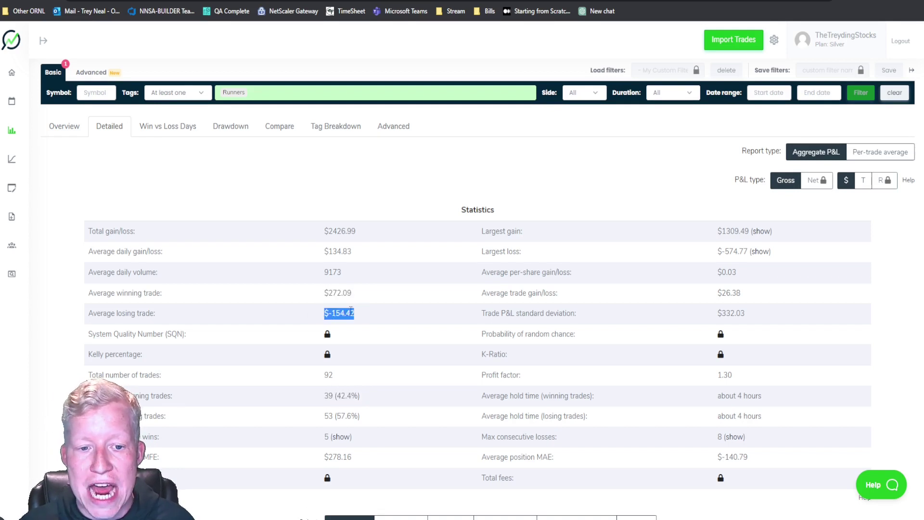
pyautogui.moveTo(743, 380); pyautogui.dragTo(711, 380)
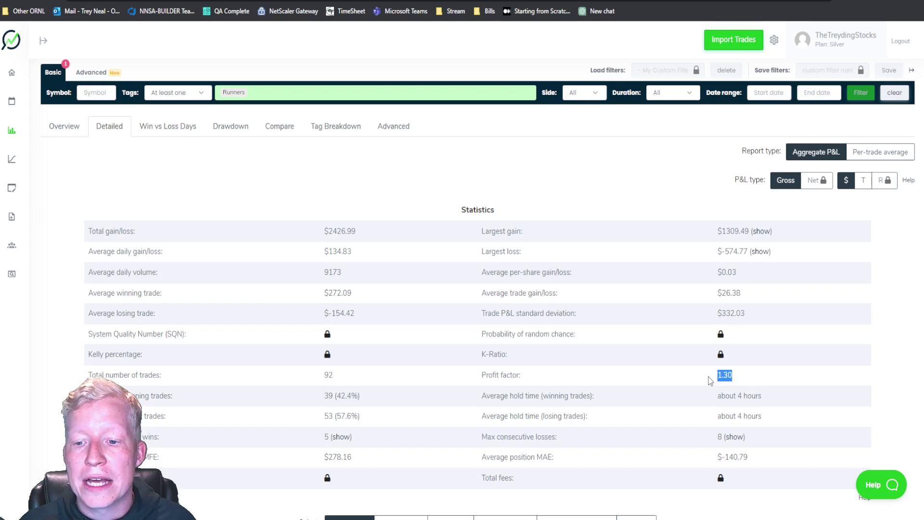
pyautogui.click(648, 207)
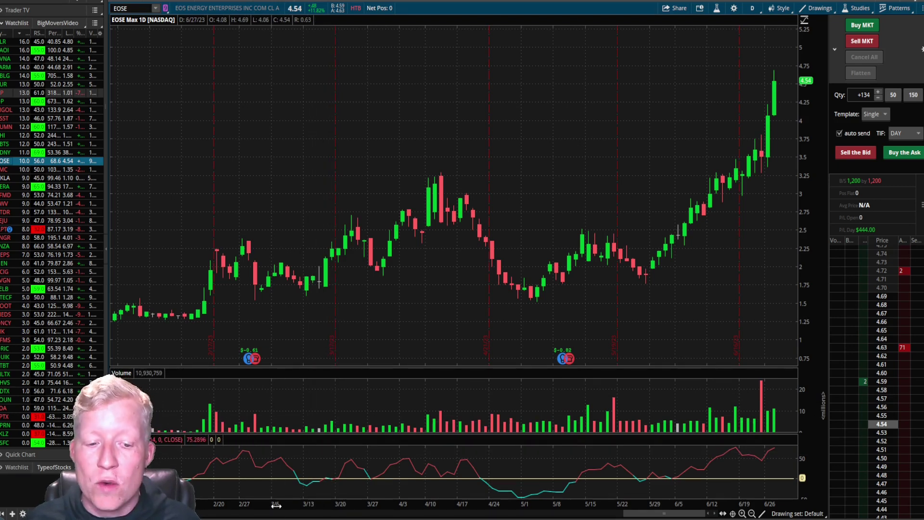
# Step: Bring up Discord on the Treyding Stocks Server Subscriptions page with the $24.99/month Tier 3 plan
pyautogui.hotkey('alt', 'Tab')
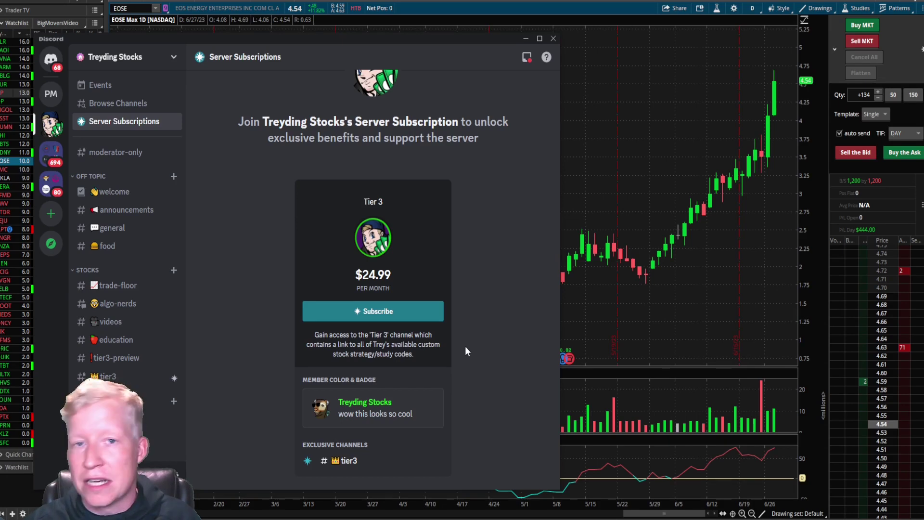
# Step: Minimize Discord so the EOSE daily chart is fully visible
pyautogui.click(527, 38)
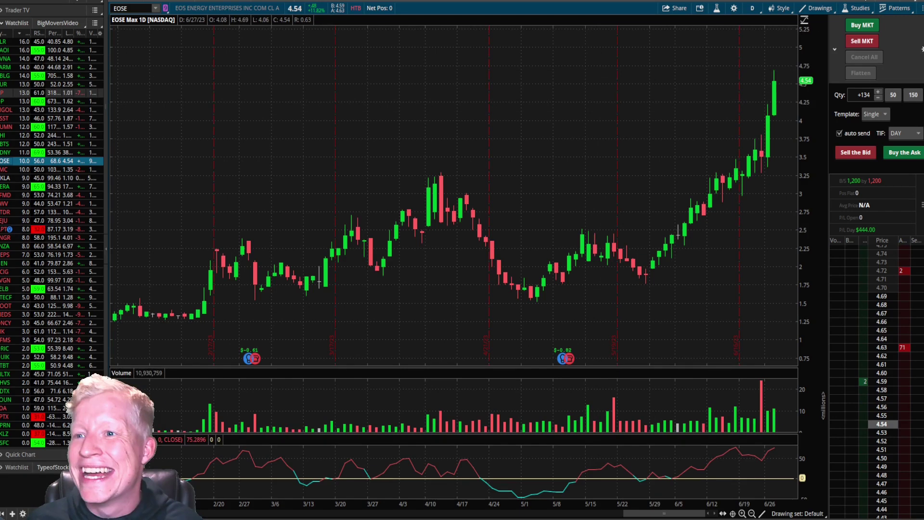
# Step: Add the TreydingRunners strategy to the EOSE price chart
pyautogui.click(856, 9)
pyautogui.click(834, 53)
pyautogui.click(312, 139)
pyautogui.write('treydingrunn')
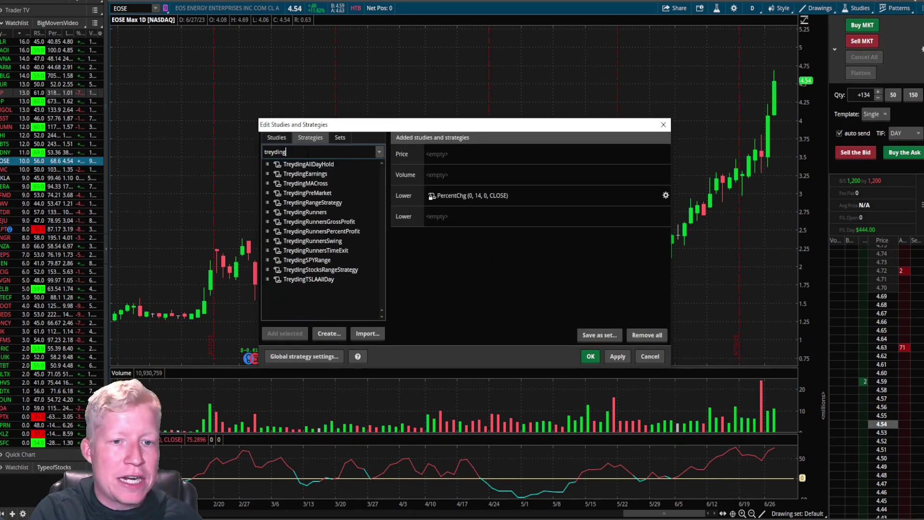
pyautogui.doubleClick(325, 164)
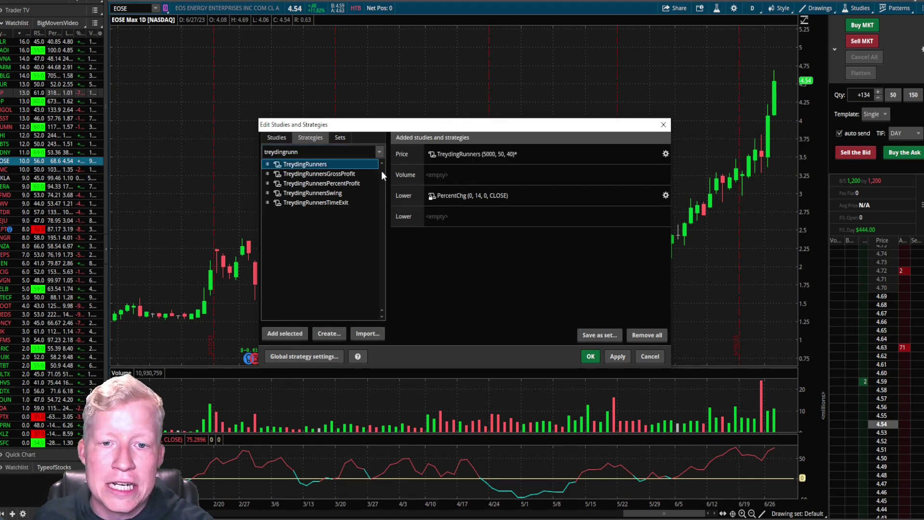
pyautogui.click(618, 356)
pyautogui.click(599, 355)
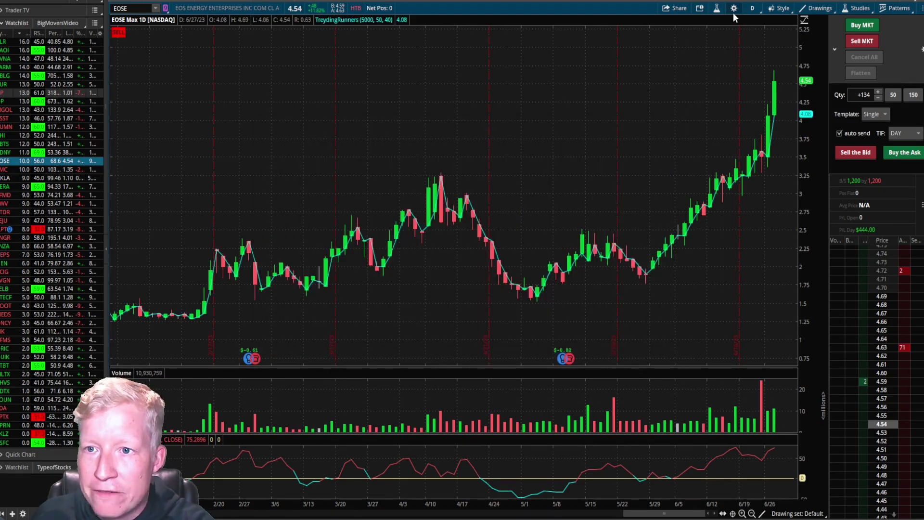
# Step: Switch the chart to 180 days of 5-minute bars
pyautogui.click(733, 9)
pyautogui.click(645, 89)
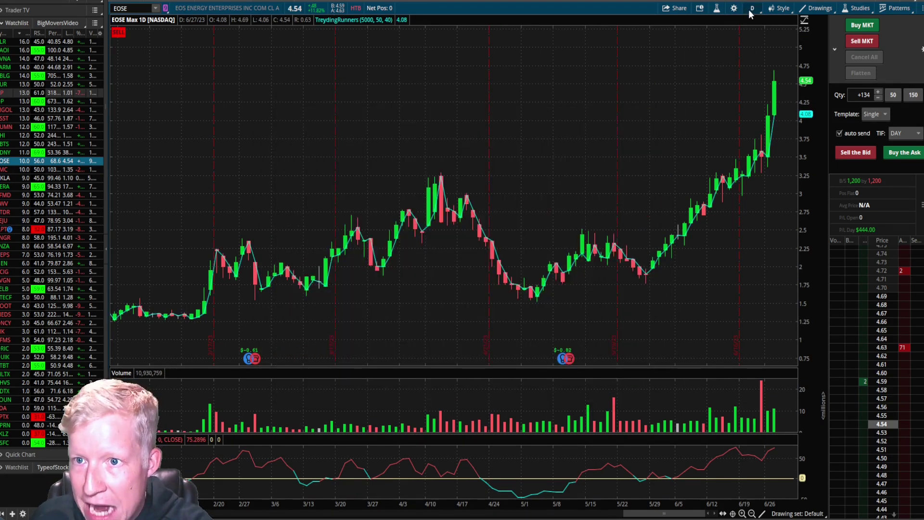
pyautogui.click(749, 9)
pyautogui.click(724, 80)
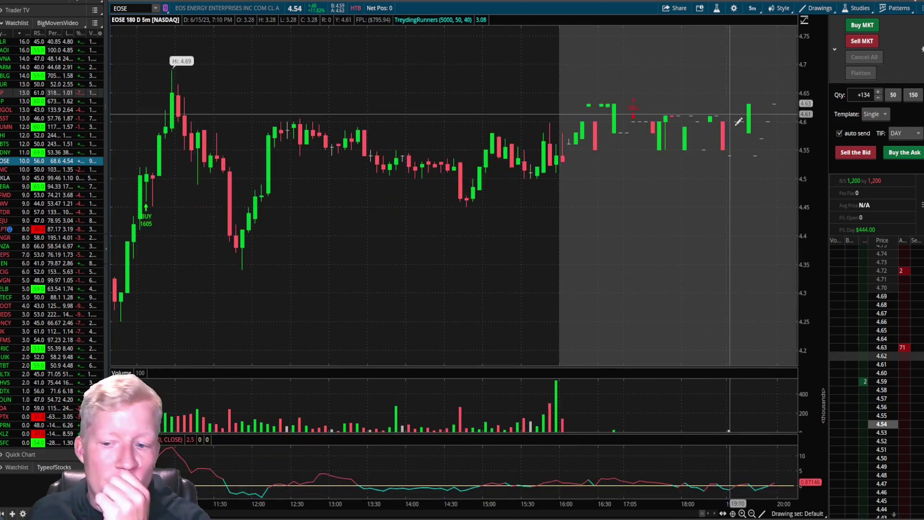
# Step: Add FloatingPL as a lower study and zoom out to show many days of signals
pyautogui.click(858, 8)
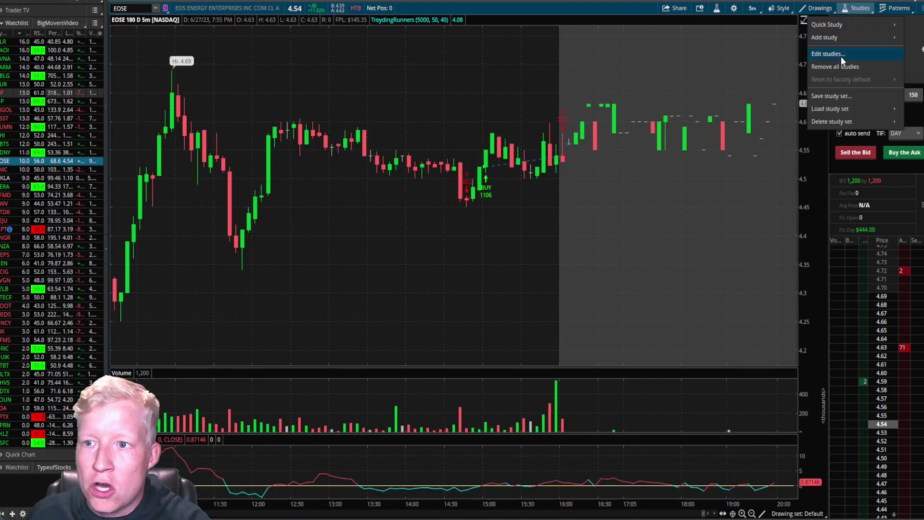
pyautogui.click(841, 56)
pyautogui.click(288, 150)
pyautogui.write('floatin')
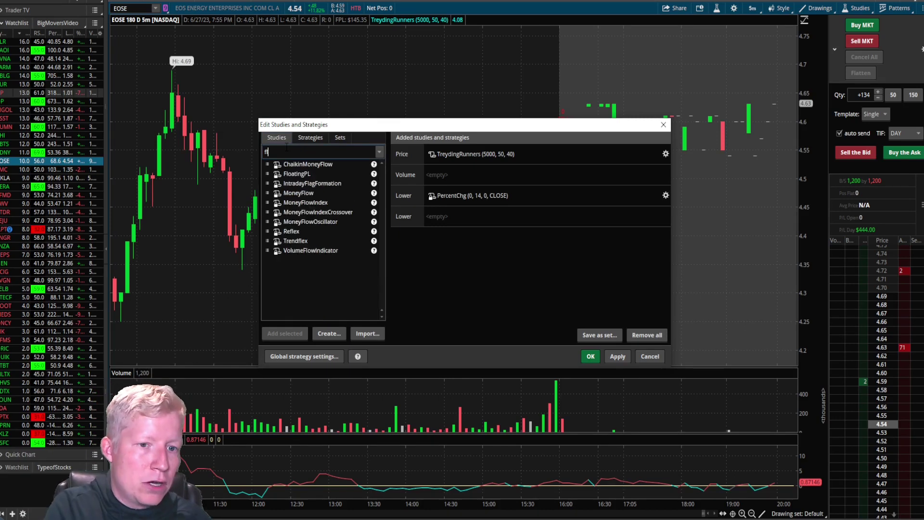
pyautogui.doubleClick(298, 163)
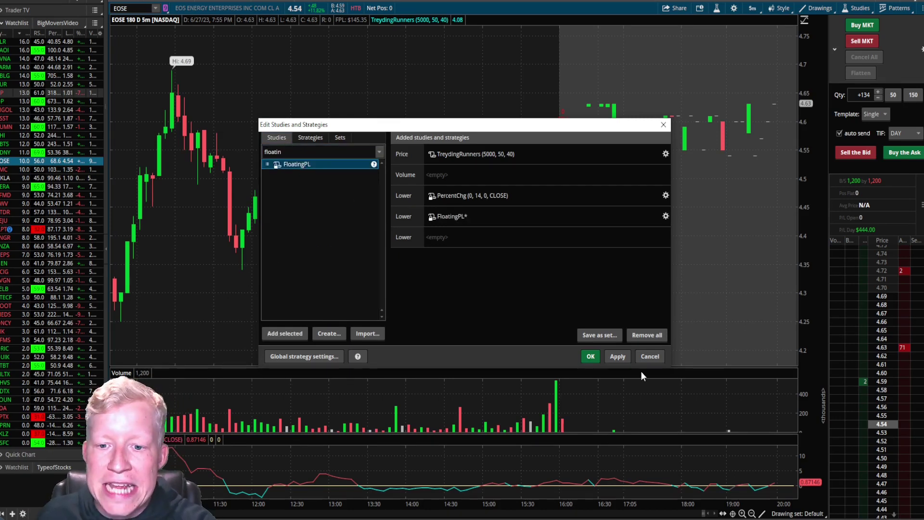
pyautogui.click(589, 356)
pyautogui.scroll(-10, 681, 186)
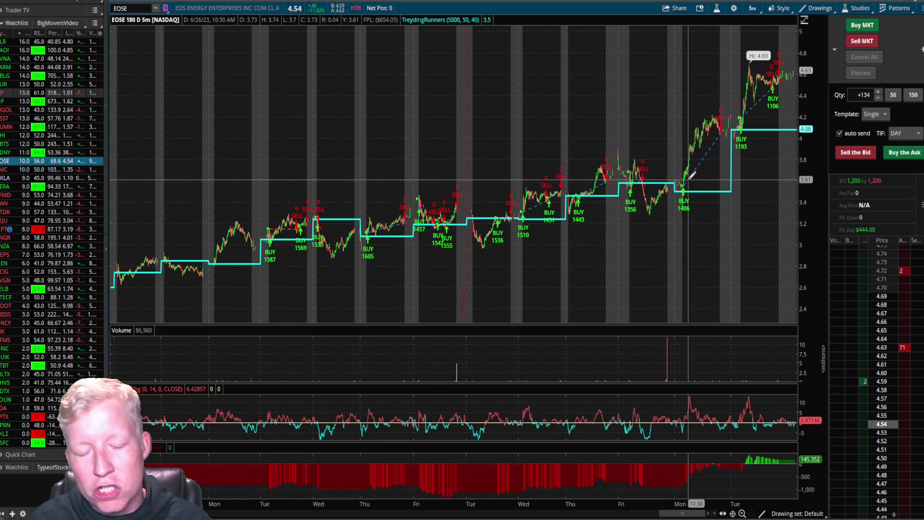
# Step: Show CVNA on the Max : 1D timeframe, zoomed into its April–June 2023 candles
pyautogui.click(753, 7)
pyautogui.click(707, 132)
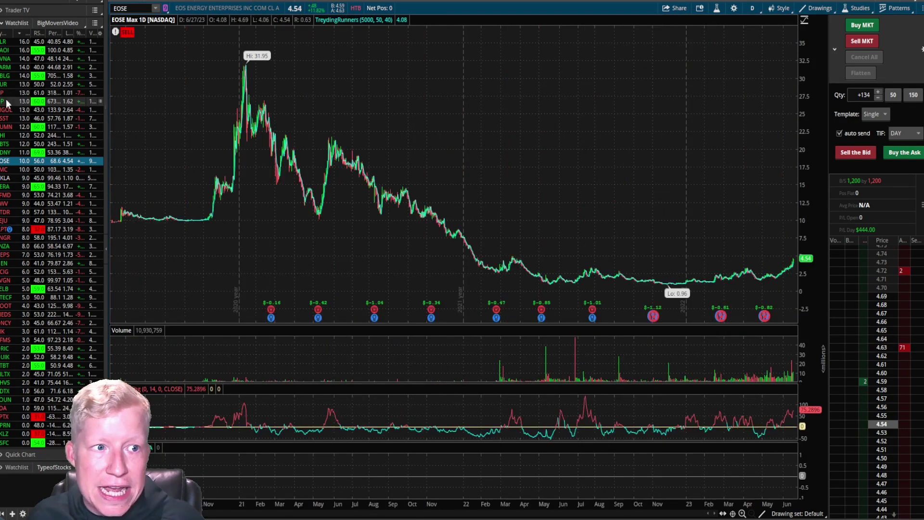
pyautogui.click(9, 60)
pyautogui.scroll(10, 640, 238)
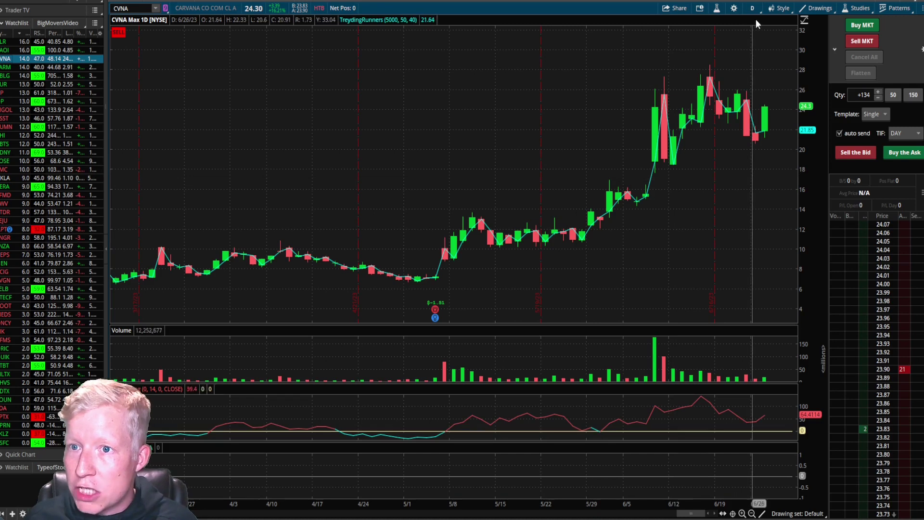
# Step: Put CVNA on 180 D : 5m, zoom into the 6/26 range, then zoom out to about a week
pyautogui.click(754, 13)
pyautogui.click(727, 64)
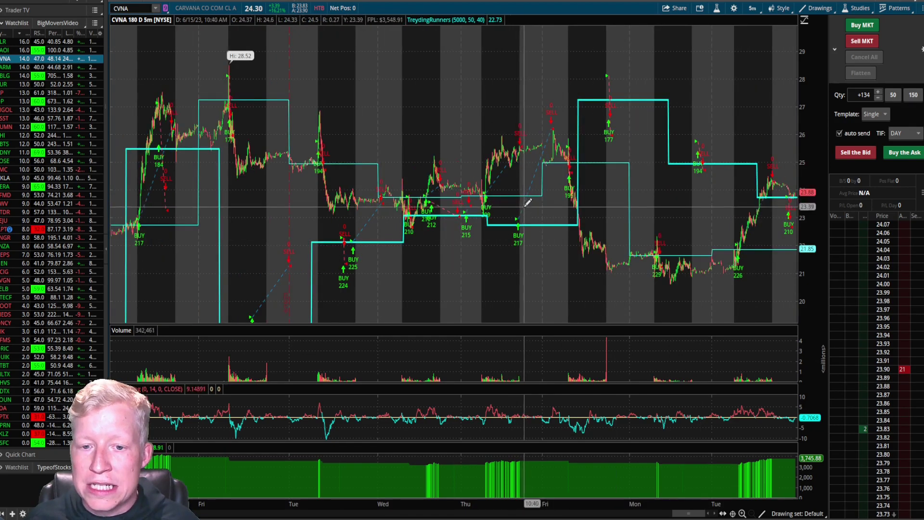
pyautogui.moveTo(433, 193); pyautogui.dragTo(794, 192)
pyautogui.moveTo(602, 241); pyautogui.dragTo(794, 240)
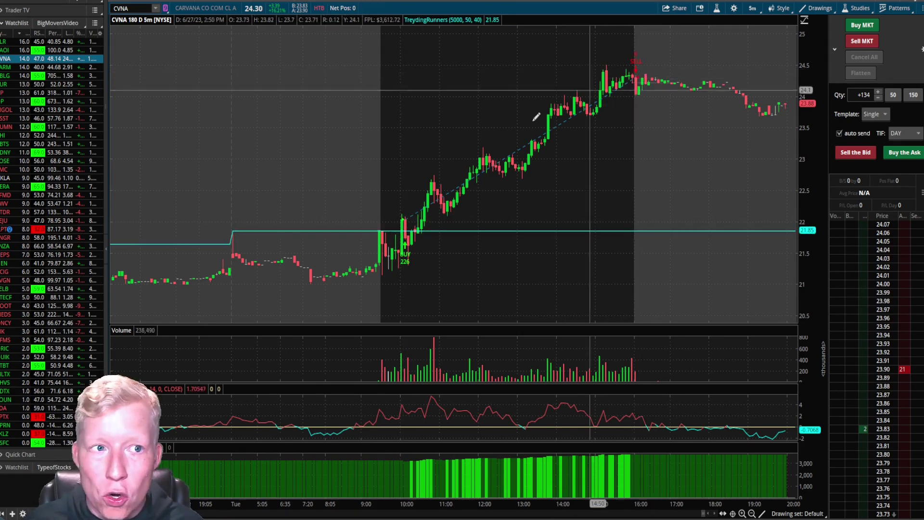
pyautogui.click(752, 514)
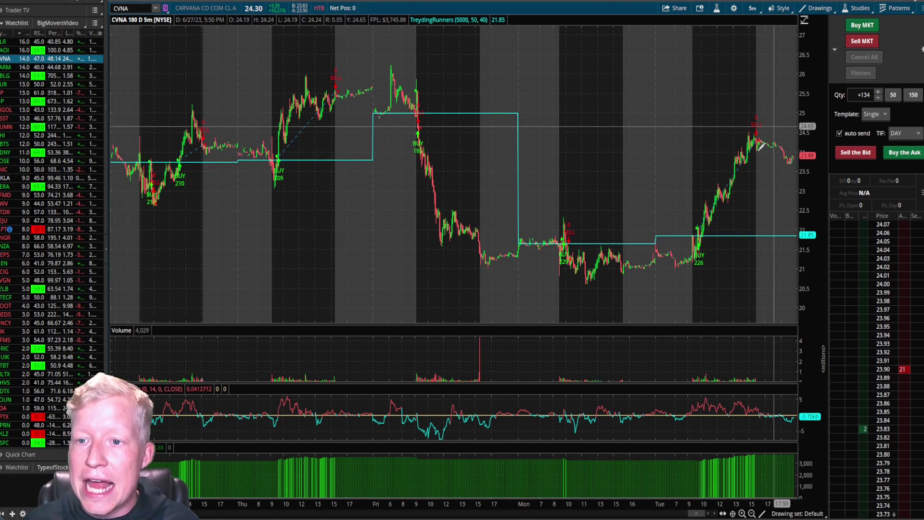
# Step: Zoom into CVNA's Monday and Friday 6/23 sessions, then scroll back to the late-May week
pyautogui.moveTo(506, 221); pyautogui.dragTo(599, 235)
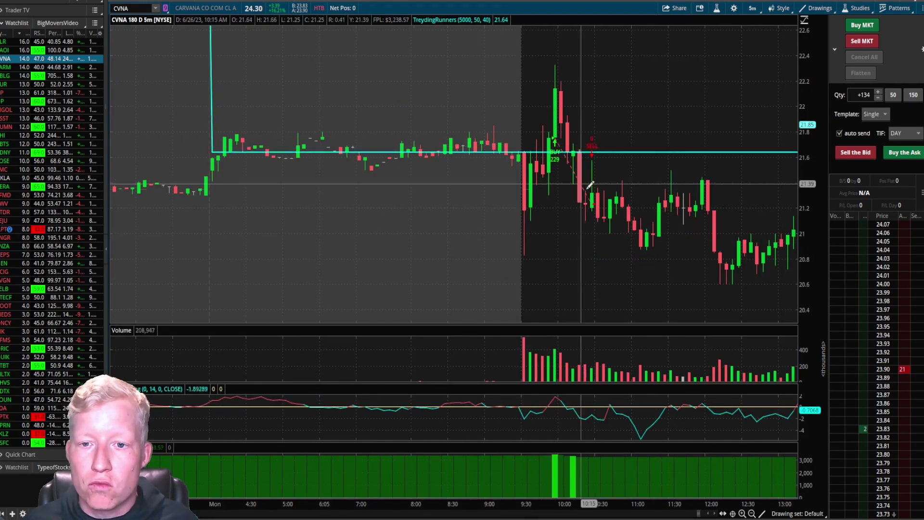
pyautogui.click(752, 513)
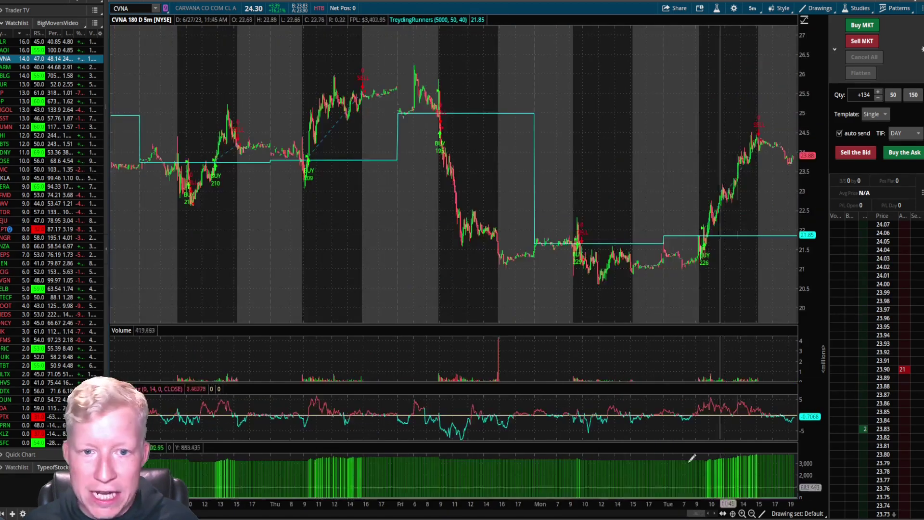
pyautogui.moveTo(382, 144); pyautogui.dragTo(462, 149)
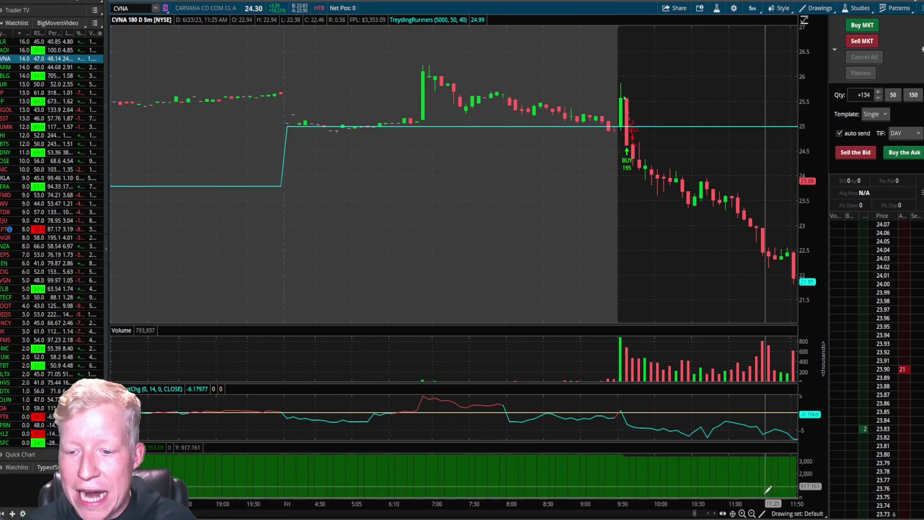
pyautogui.click(752, 513)
pyautogui.click(752, 513)
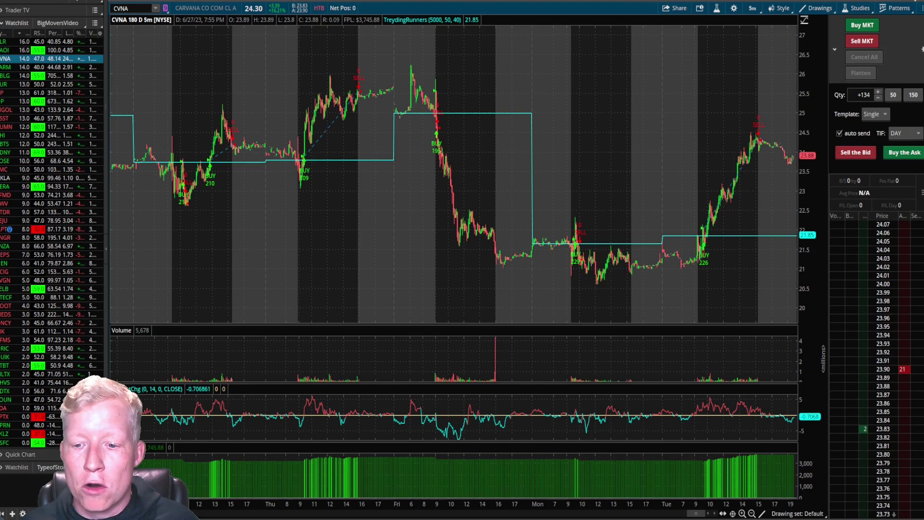
pyautogui.moveTo(695, 513); pyautogui.dragTo(631, 514)
pyautogui.moveTo(220, 123); pyautogui.dragTo(527, 180)
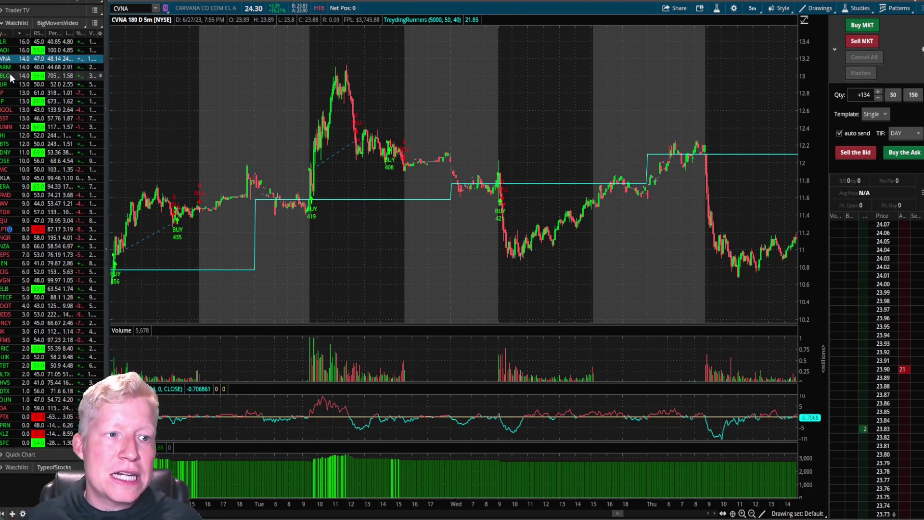
# Step: Switch the chart from AAOI to the AI (C3.ai) symbol
pyautogui.click(13, 52)
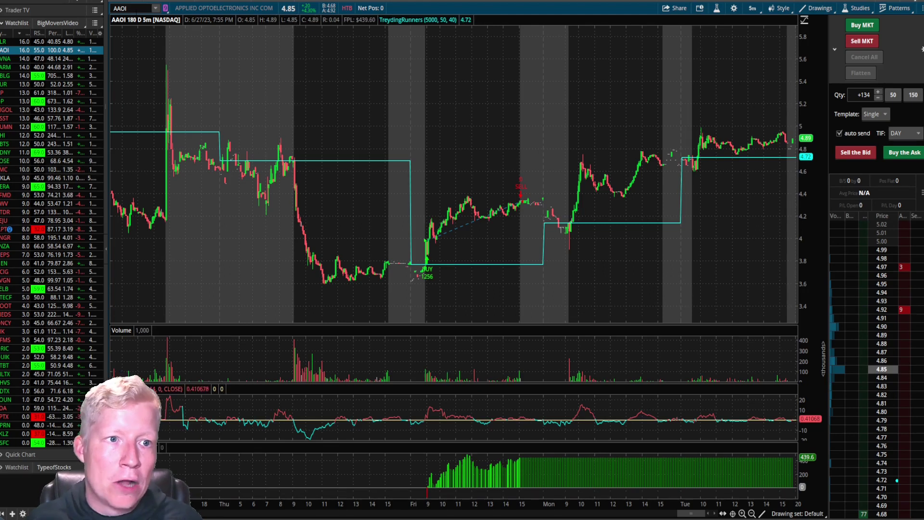
pyautogui.write('I')
pyautogui.press('Return')
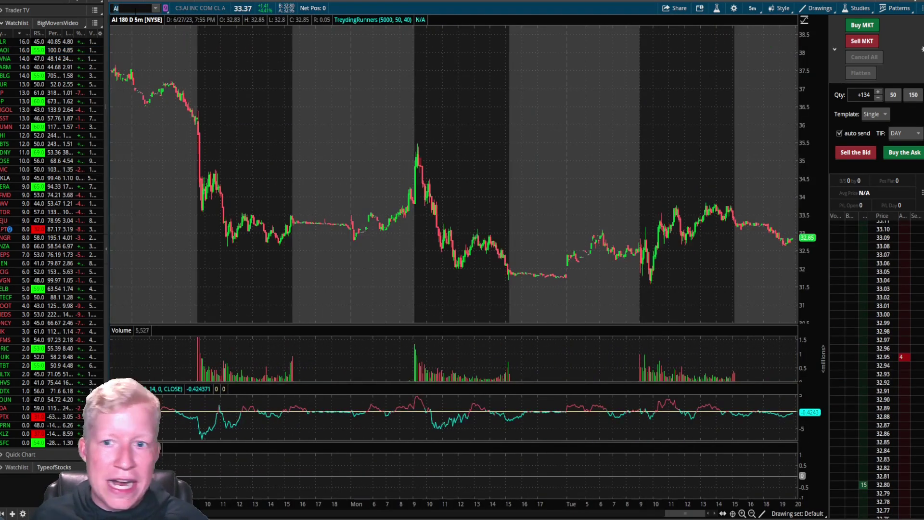
# Step: Zoom out on AI's chart to earlier June, then set the timeframe to Max : 1D
pyautogui.click(752, 513)
pyautogui.click(751, 513)
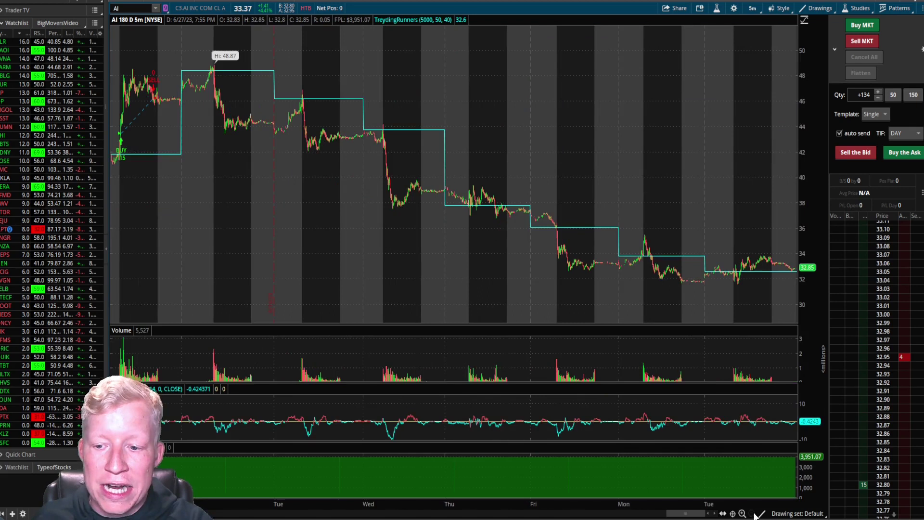
pyautogui.click(671, 514)
pyautogui.moveTo(672, 514)
pyautogui.mouseDown()
pyautogui.moveTo(701, 516)
pyautogui.moveTo(680, 515)
pyautogui.mouseUp()
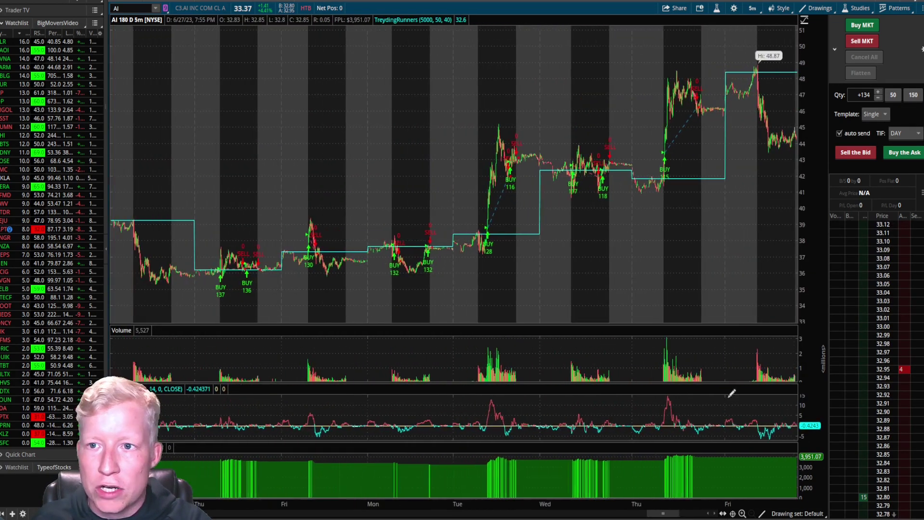
pyautogui.click(735, 9)
pyautogui.click(645, 89)
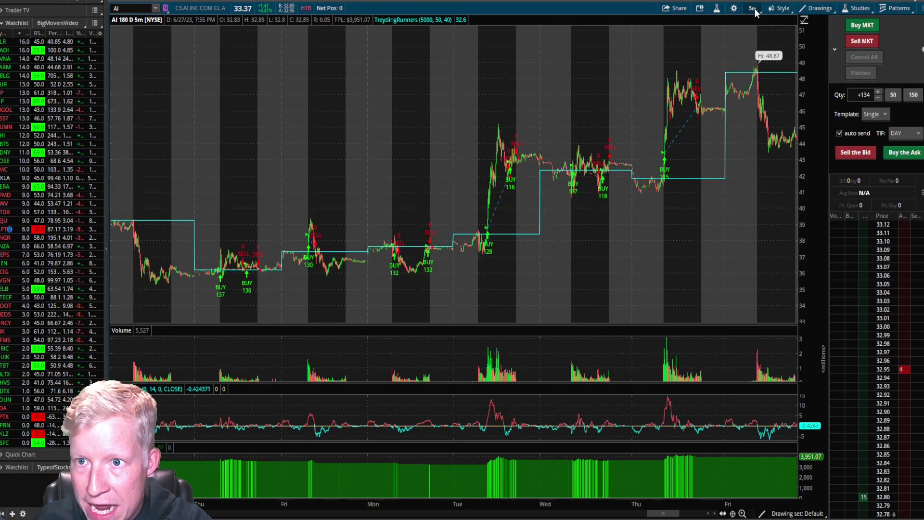
pyautogui.click(752, 8)
pyautogui.click(719, 136)
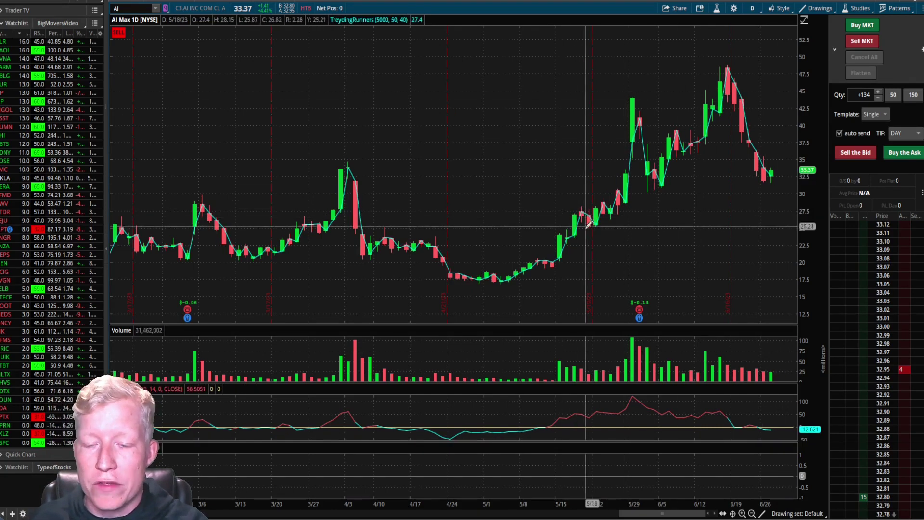
# Step: Put C3.ai on 180 D : 5m and zoom into the late-March run-up before zooming back out
pyautogui.click(760, 12)
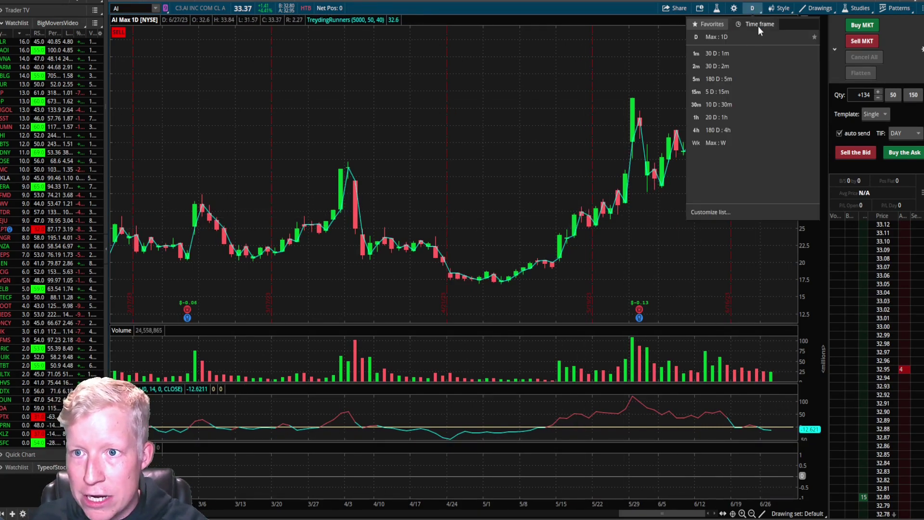
pyautogui.click(731, 77)
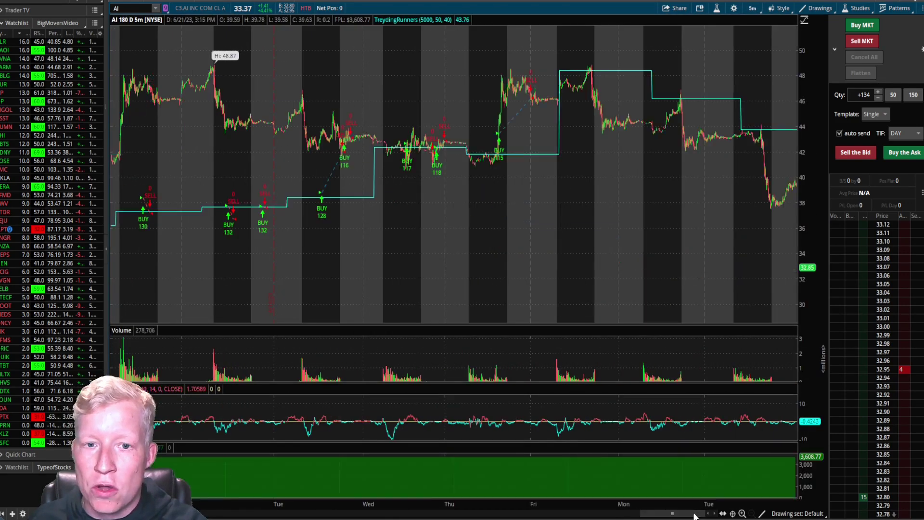
pyautogui.scroll(15, 684, 515)
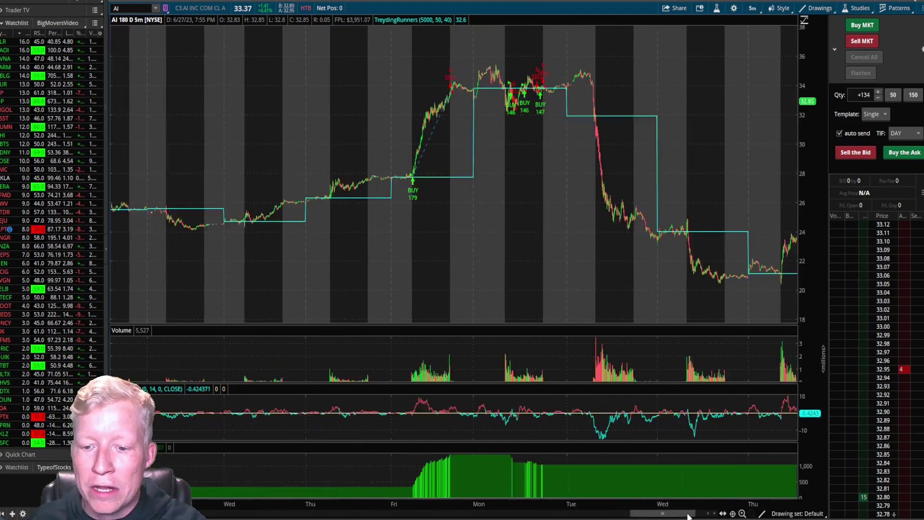
pyautogui.scroll(-5, 693, 516)
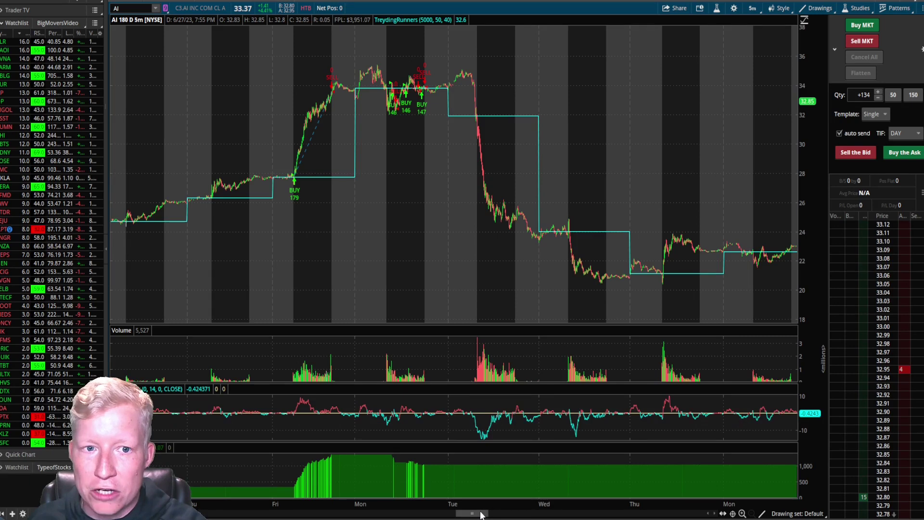
pyautogui.moveTo(266, 144); pyautogui.dragTo(463, 103)
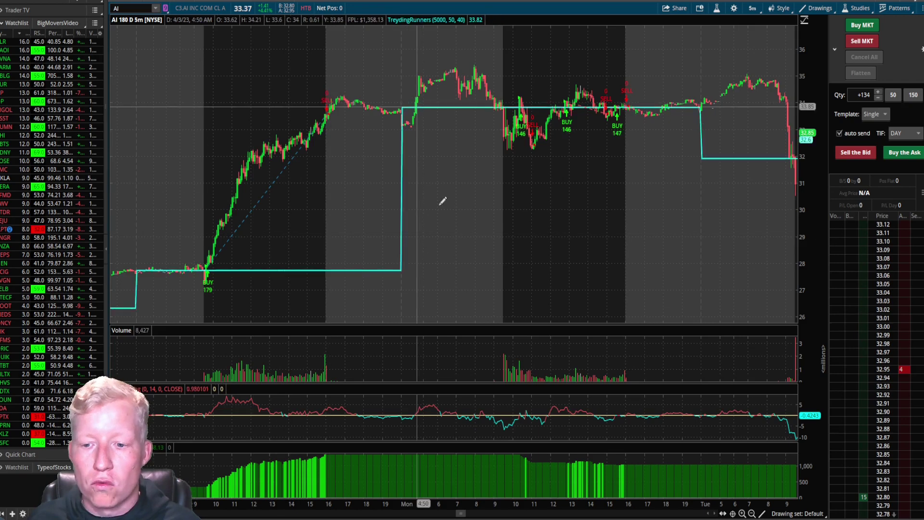
pyautogui.click(752, 513)
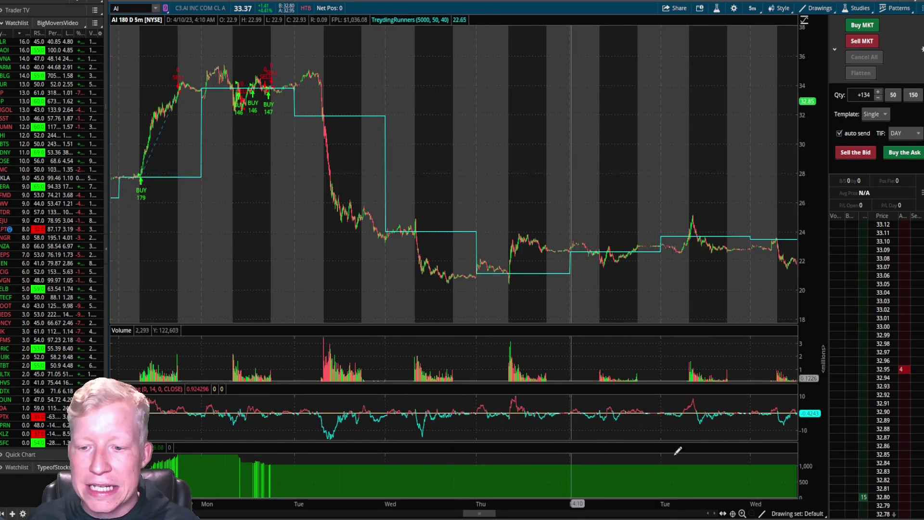
pyautogui.scroll(10, 481, 504)
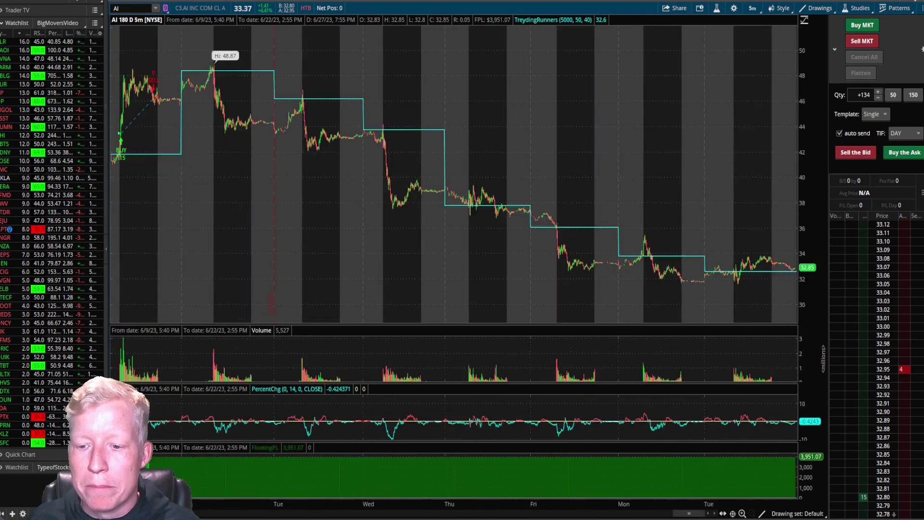